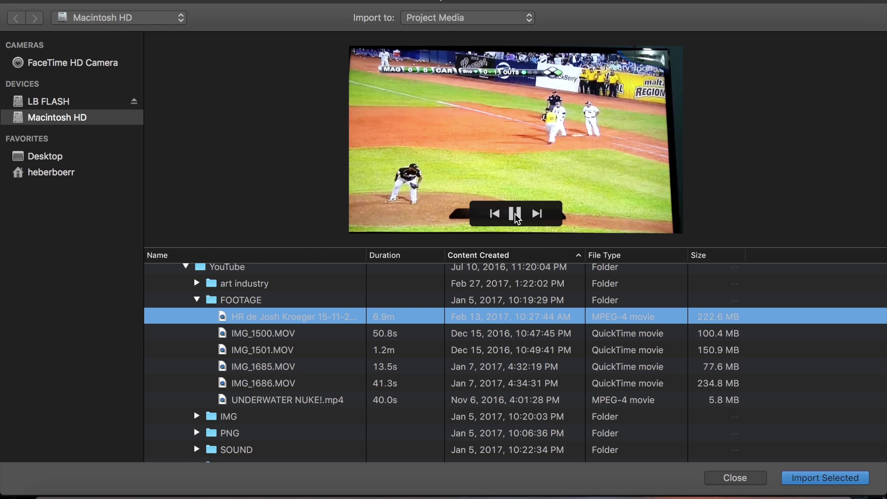
# - Import IMG_1500.MOV from the FOOTAGE folder into the project media
pyautogui.click(312, 334)
pyautogui.press('Return')
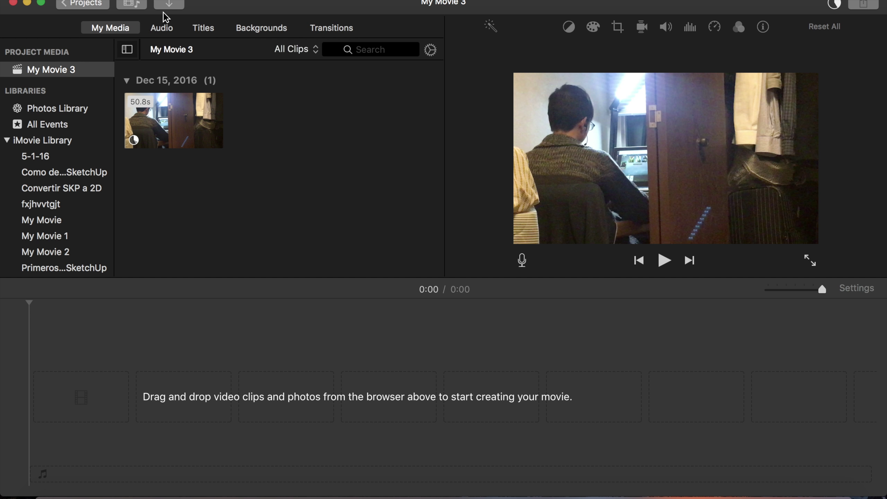
# - Preview IMG_1501.MOV, IMG_1685.MOV, IMG_1686.MOV and UNDERWATER NUKE!.mp4 from the FOOTAGE folder in the media import window
pyautogui.click(169, 7)
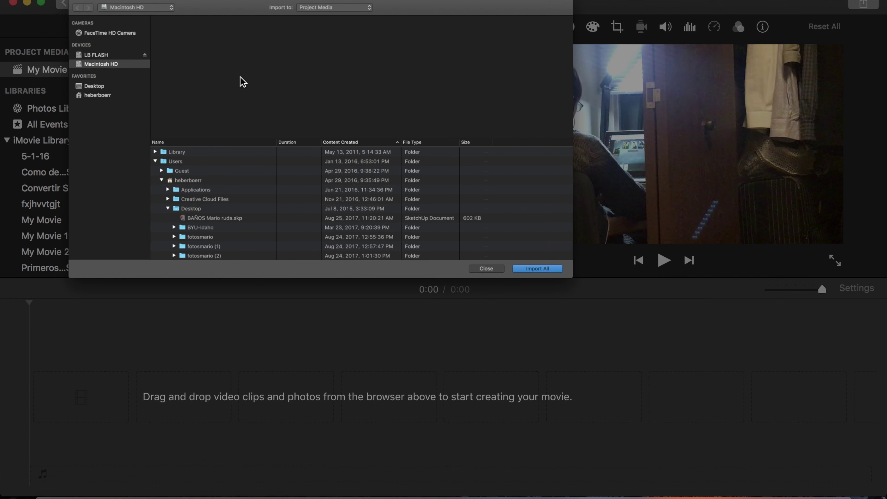
pyautogui.scroll(-20, 300, 366)
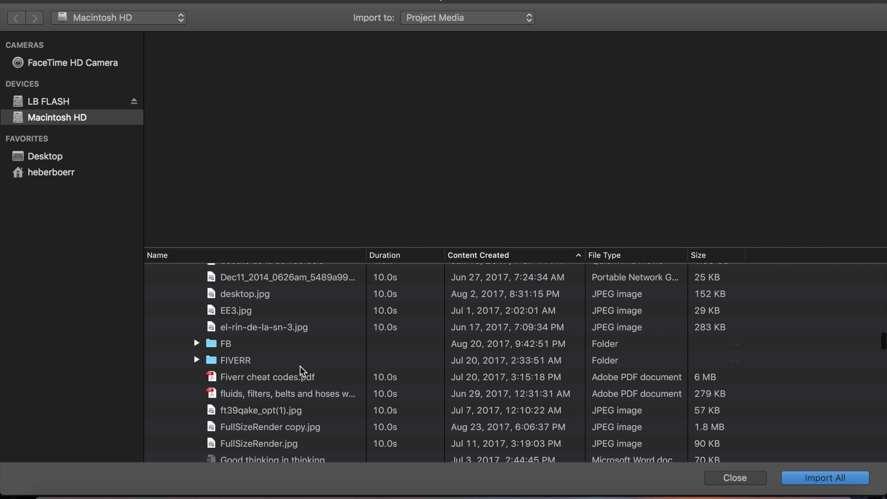
pyautogui.scroll(-20, 300, 367)
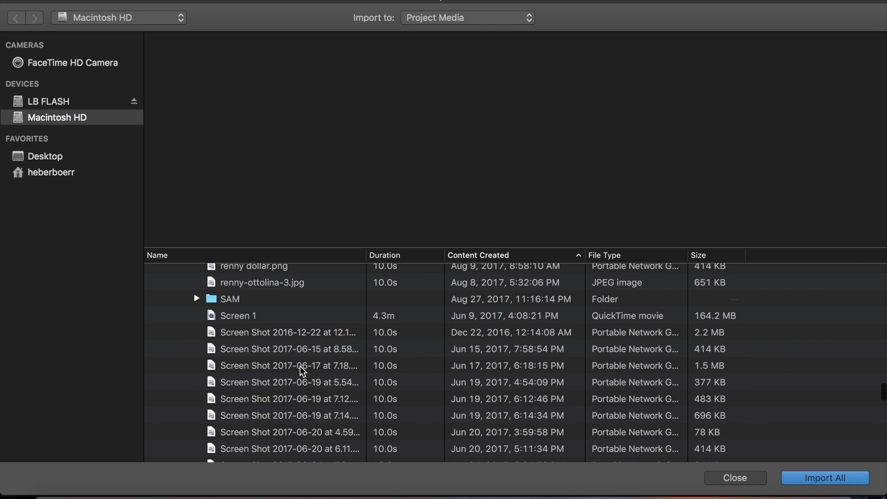
pyautogui.scroll(-20, 300, 366)
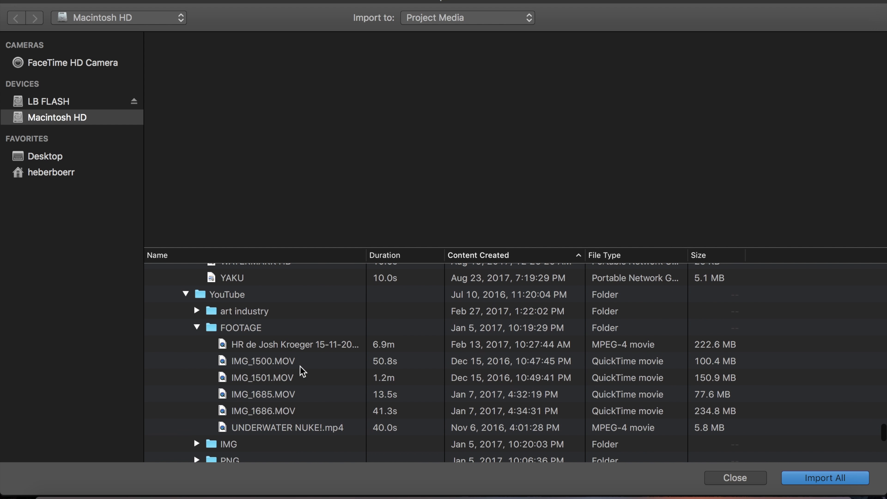
pyautogui.click(277, 378)
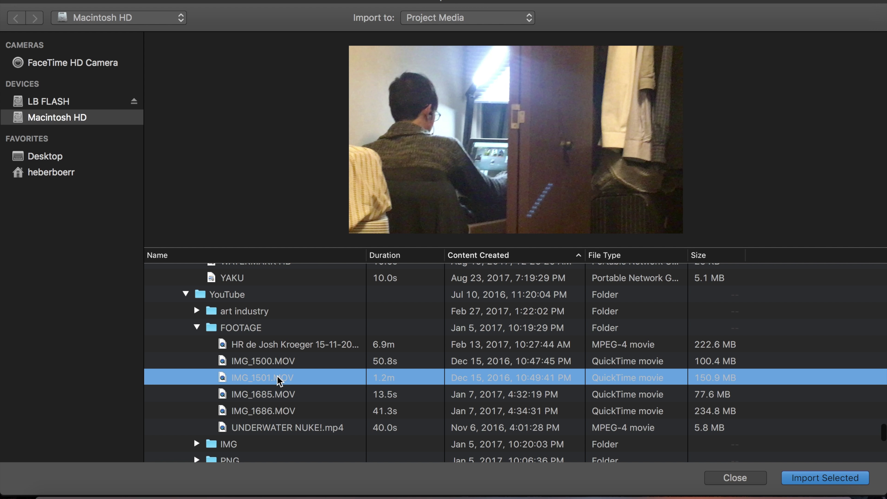
pyautogui.click(368, 394)
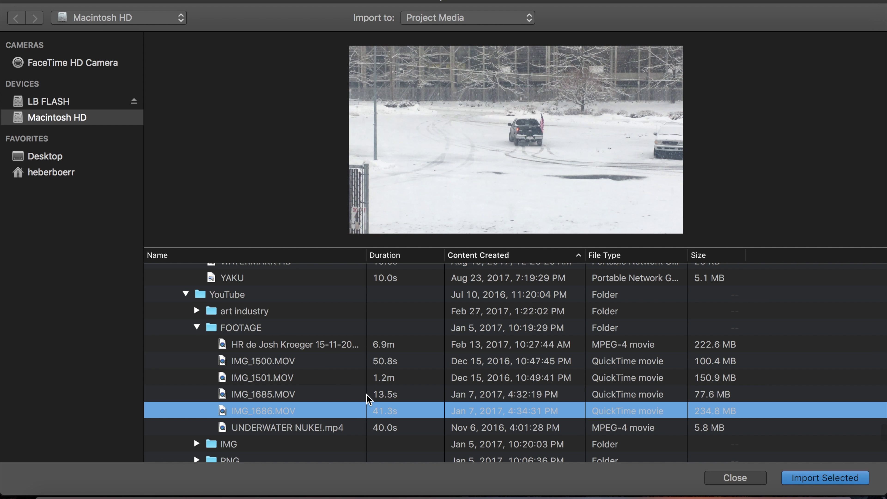
pyautogui.click(523, 216)
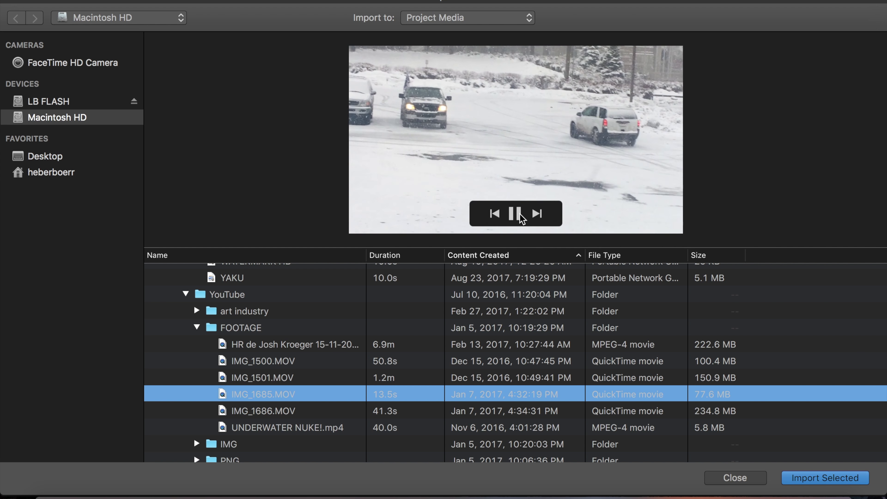
pyautogui.click(317, 416)
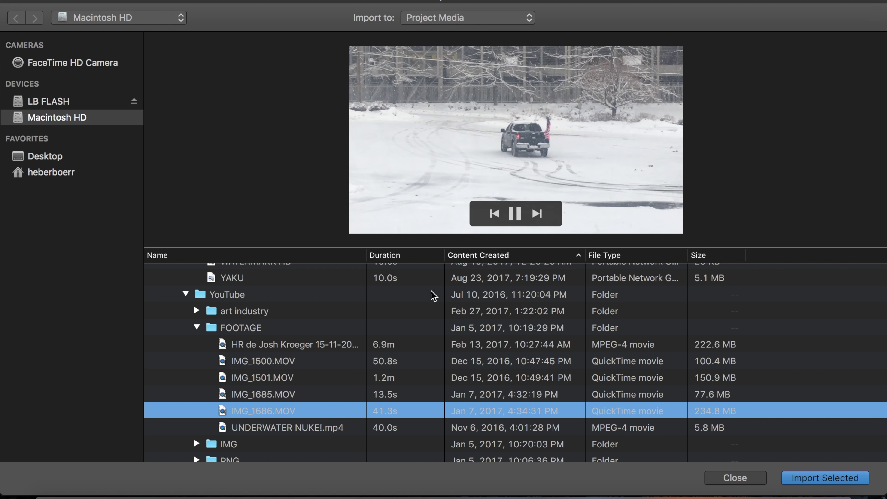
pyautogui.click(279, 427)
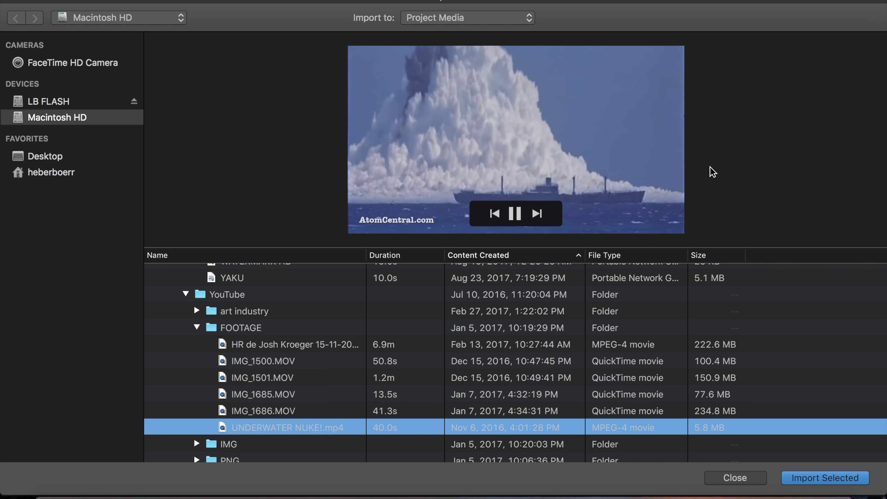
pyautogui.click(520, 216)
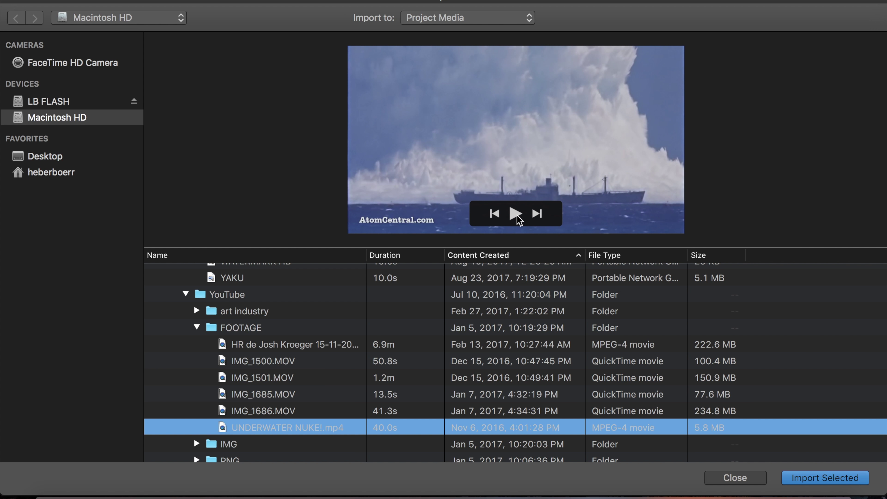
# - Compare the two snowy parking-lot clips and import IMG_1685.MOV into the project media
pyautogui.click(296, 396)
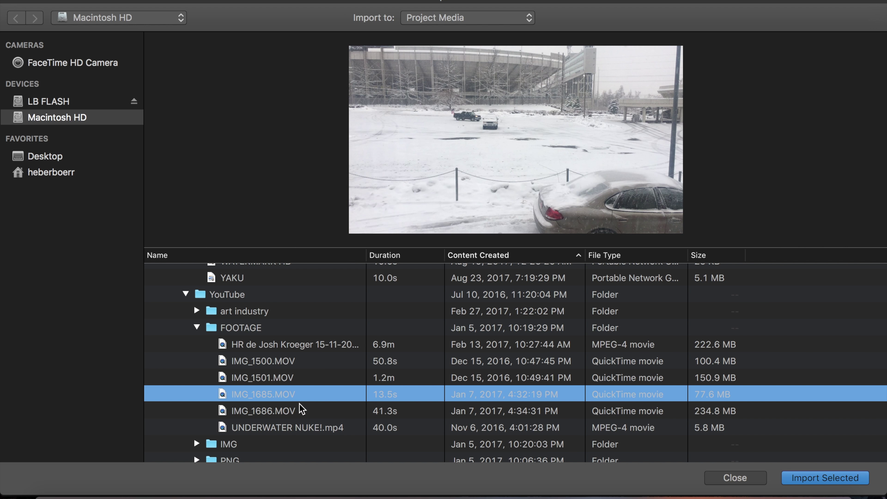
pyautogui.click(320, 416)
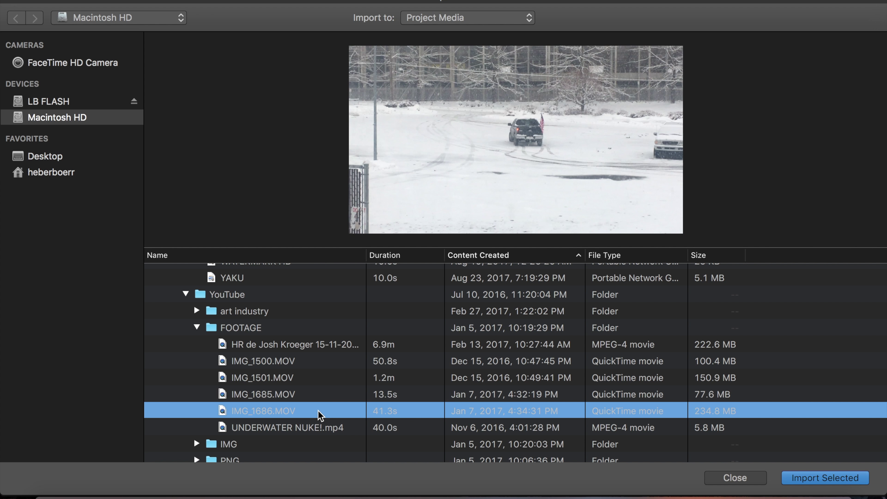
pyautogui.click(334, 395)
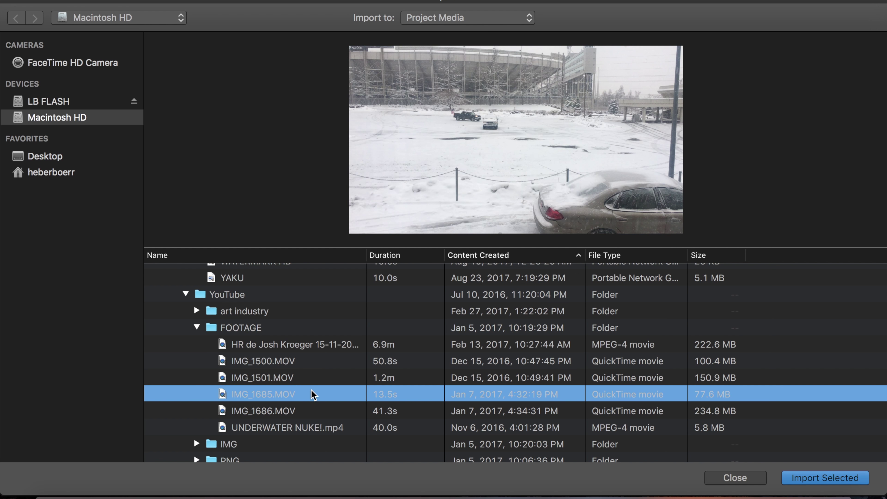
pyautogui.press('Return')
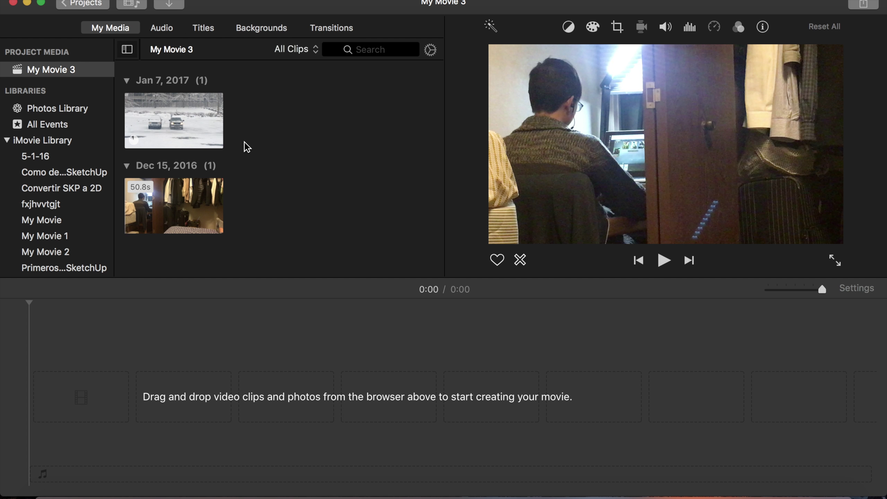
# - Add the imported 13.5-second snow clip to the timeline and play it from its beginning
pyautogui.moveTo(187, 262)
pyautogui.mouseDown()
pyautogui.moveTo(208, 372)
pyautogui.moveTo(171, 411)
pyautogui.moveTo(129, 404)
pyautogui.mouseUp()
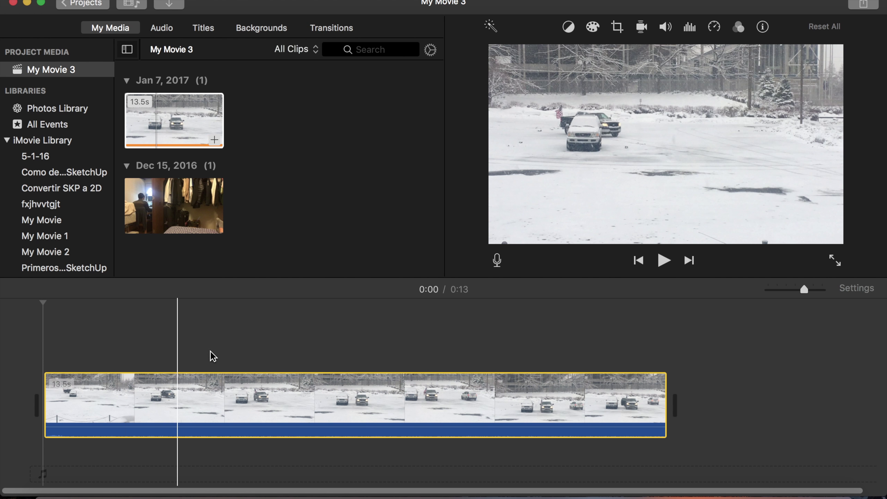
pyautogui.click(37, 339)
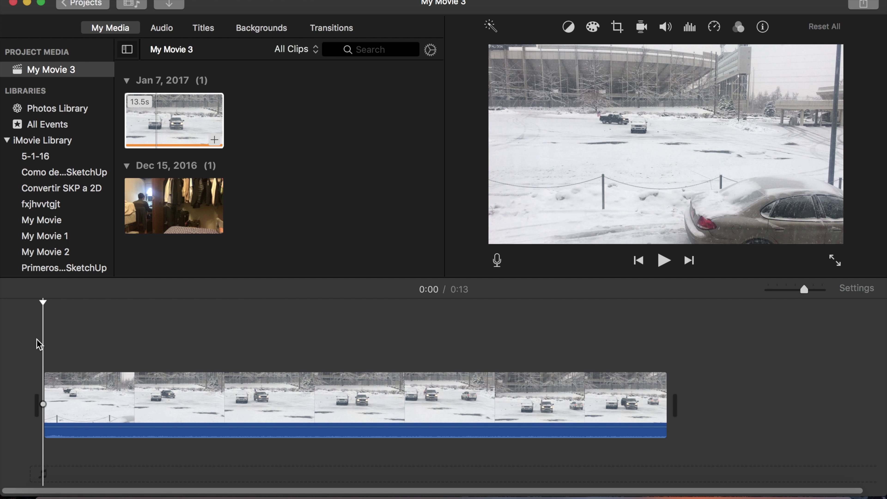
pyautogui.press('space')
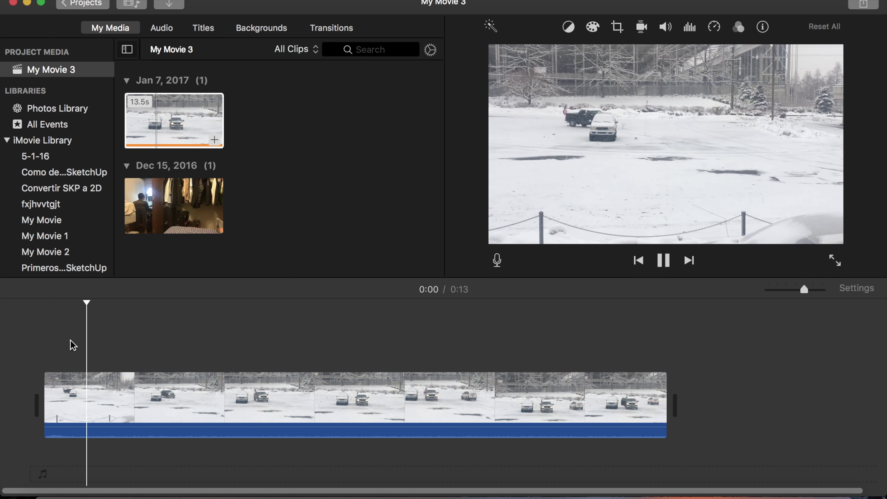
pyautogui.press('space')
pyautogui.click(43, 337)
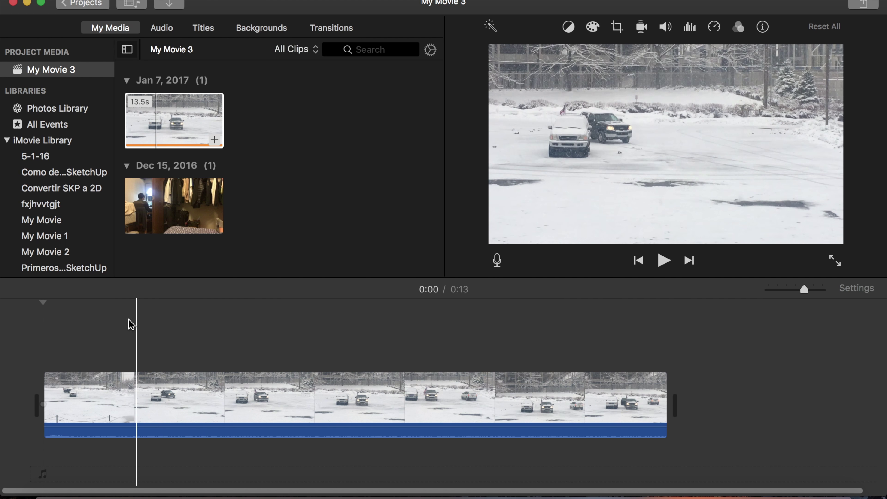
pyautogui.click(665, 263)
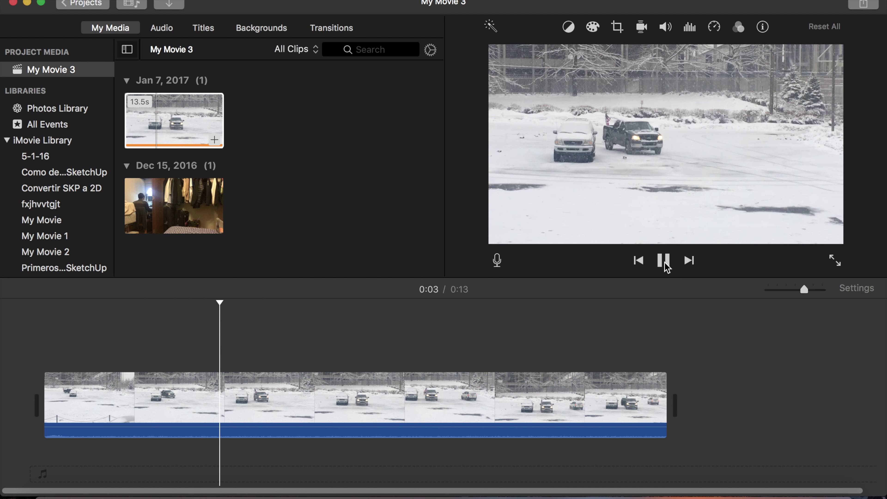
pyautogui.click(664, 262)
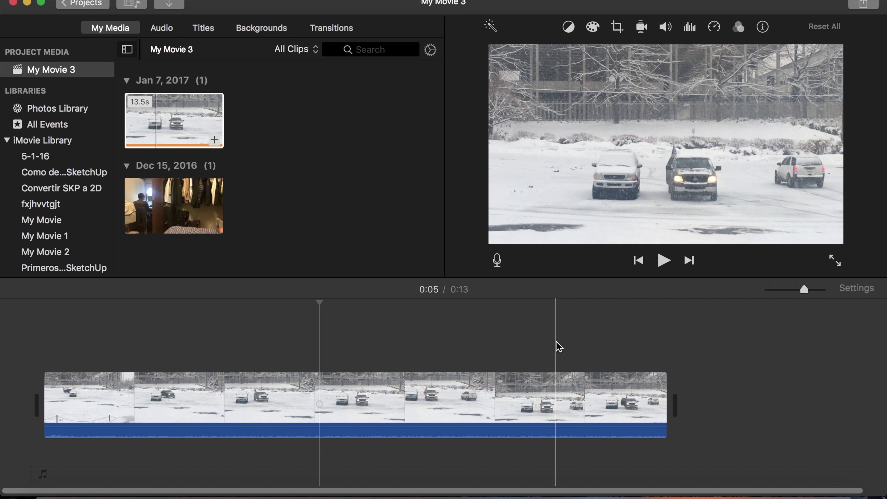
# - Open the media import window, collapse FOOTAGE in the YouTube folder, and expand PNG and its ABC subfolder
pyautogui.click(176, 8)
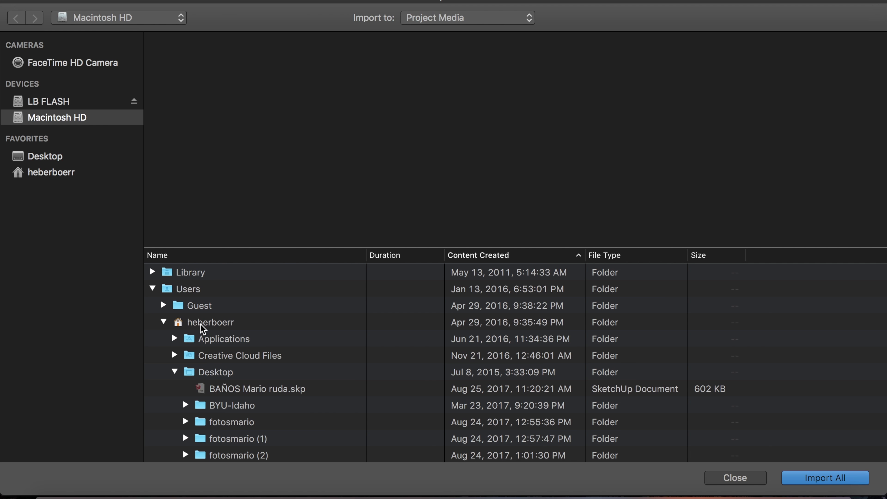
pyautogui.scroll(-3, 320, 334)
pyautogui.scroll(3, 315, 315)
pyautogui.scroll(-5, 275, 381)
pyautogui.scroll(-10, 274, 376)
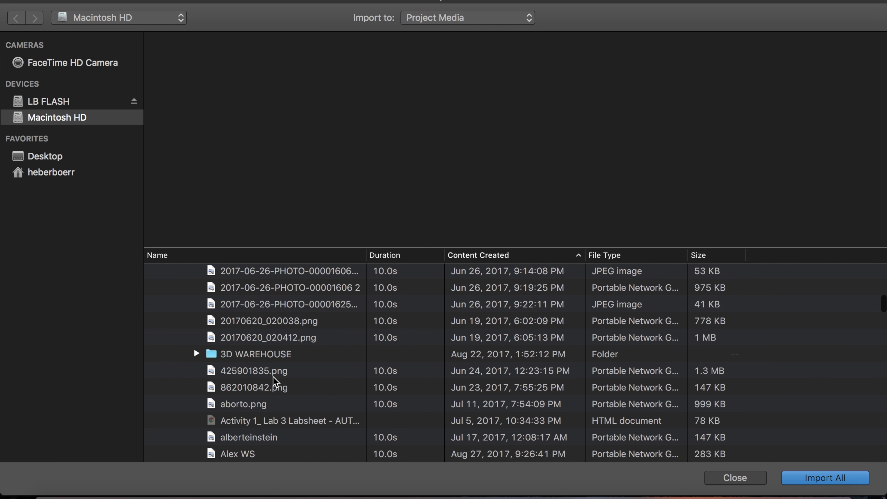
pyautogui.scroll(-15, 273, 377)
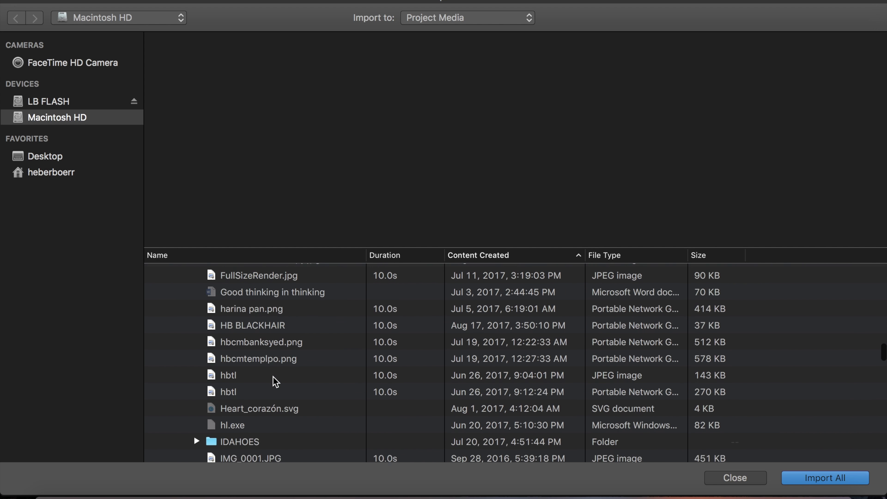
pyautogui.scroll(-15, 273, 377)
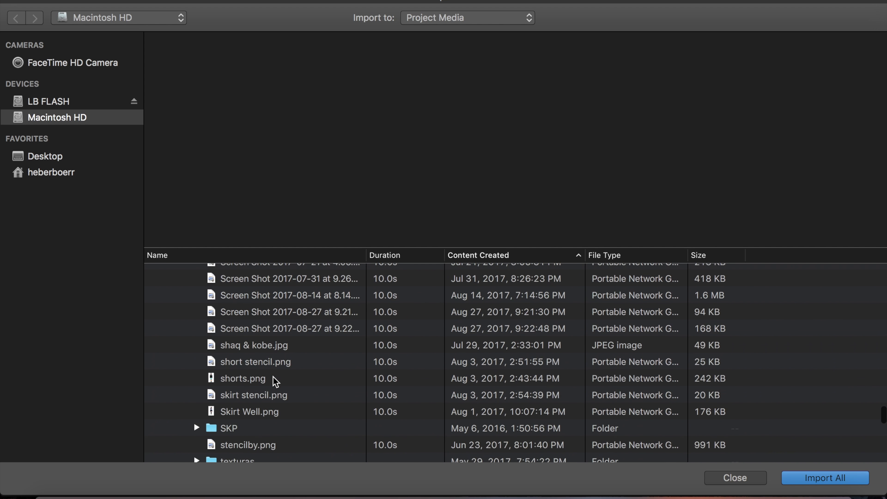
pyautogui.scroll(5, 273, 376)
pyautogui.scroll(-3, 229, 309)
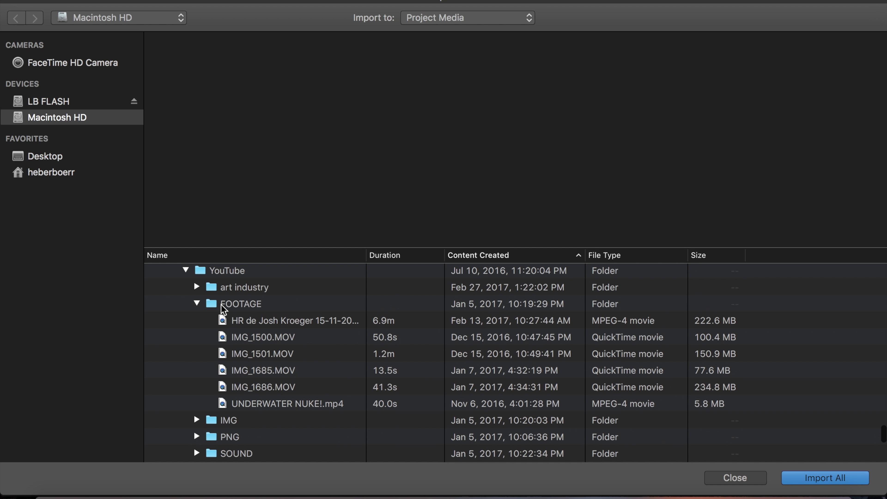
pyautogui.click(197, 304)
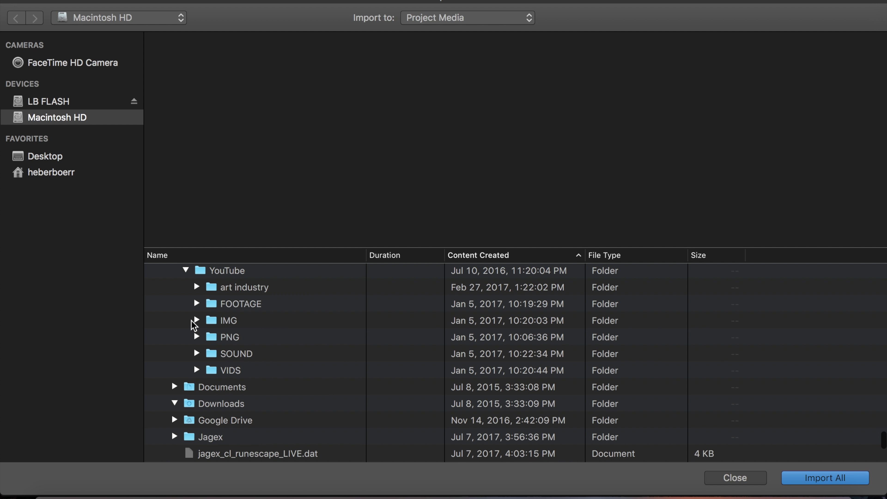
pyautogui.click(197, 337)
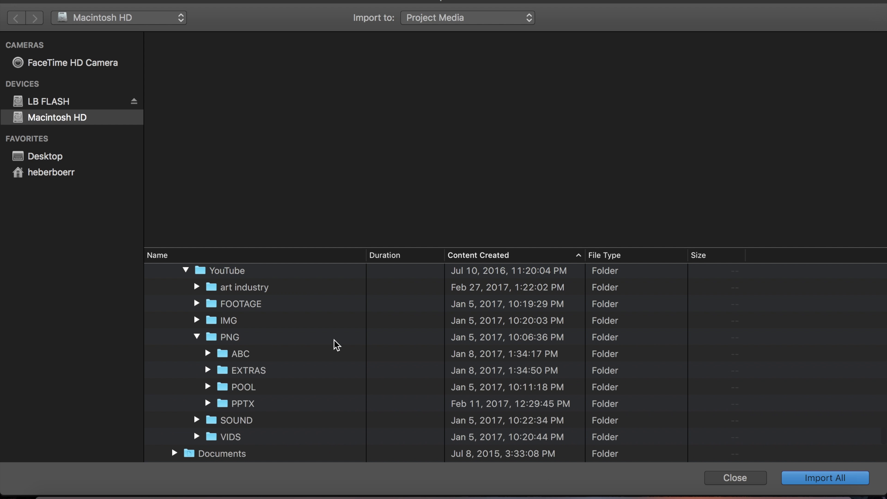
pyautogui.click(208, 353)
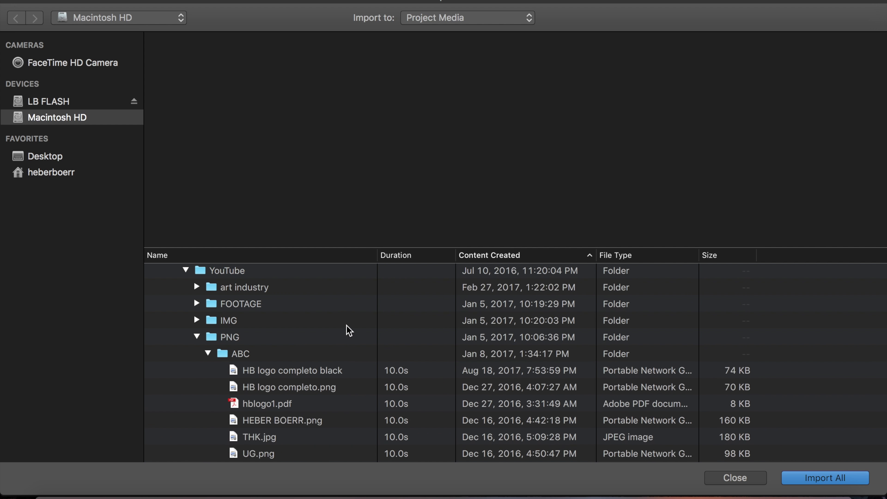
# - Import the image HB logo completo black from the ABC folder and select it in the project media
pyautogui.scroll(-3, 346, 330)
pyautogui.scroll(2, 349, 330)
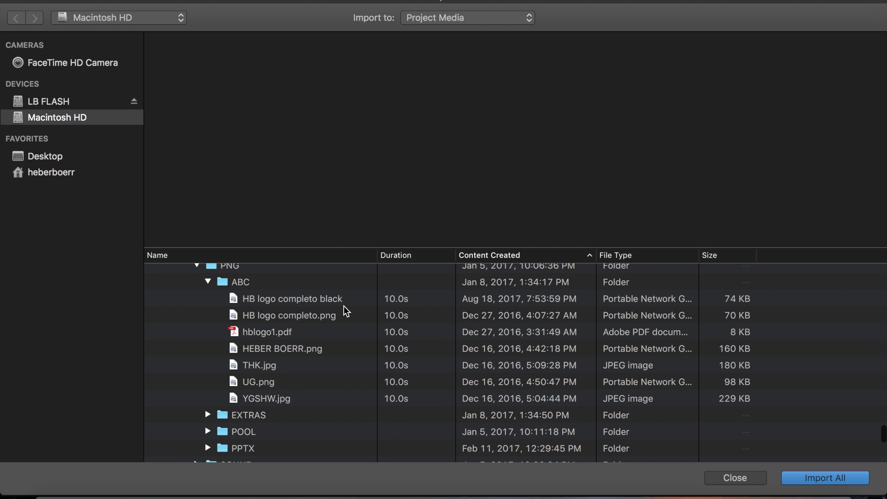
pyautogui.click(344, 304)
pyautogui.press('Return')
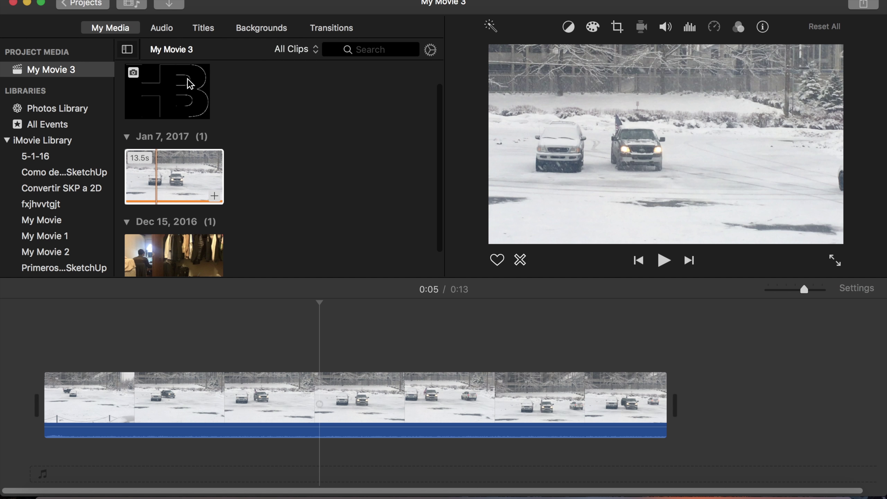
pyautogui.click(185, 89)
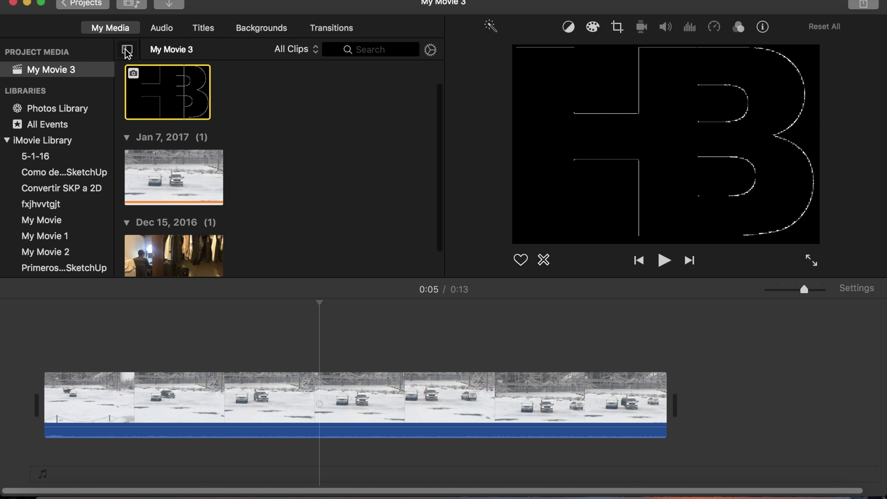
# - Import the PNG with large white name lettering on black from the ABC folder into the project media
pyautogui.click(176, 5)
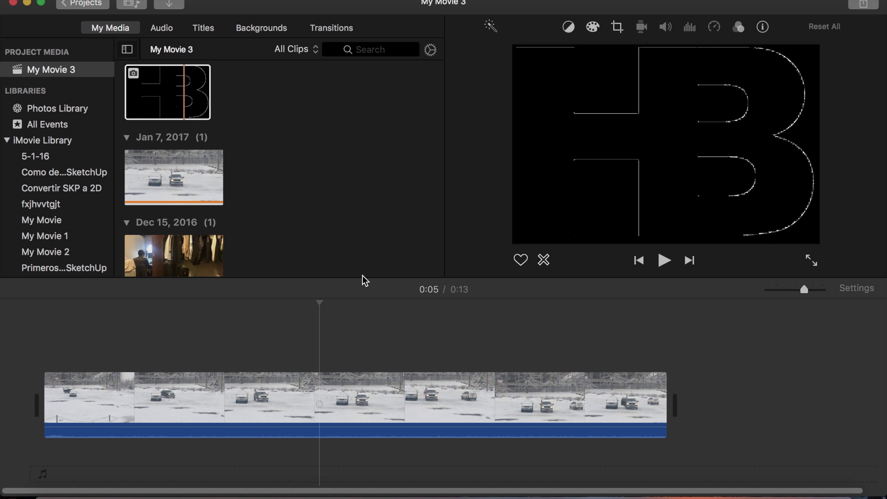
pyautogui.scroll(-15, 374, 293)
pyautogui.scroll(10, 375, 293)
pyautogui.scroll(3, 254, 356)
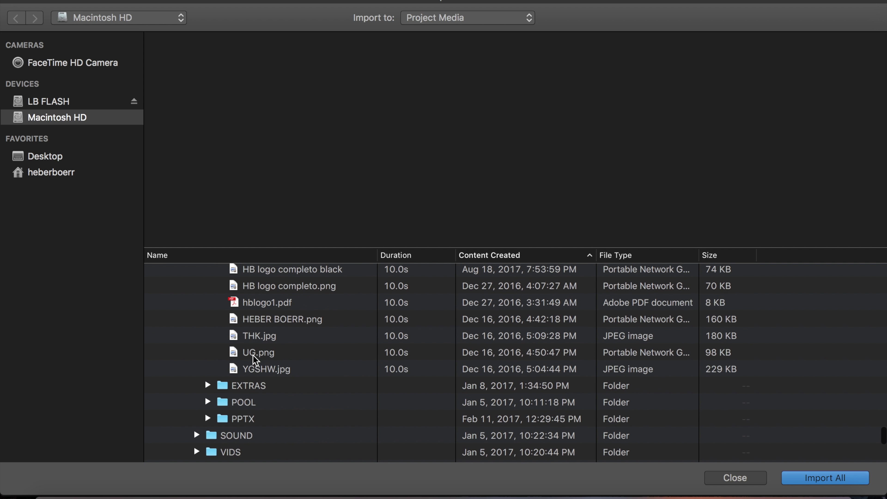
pyautogui.click(303, 328)
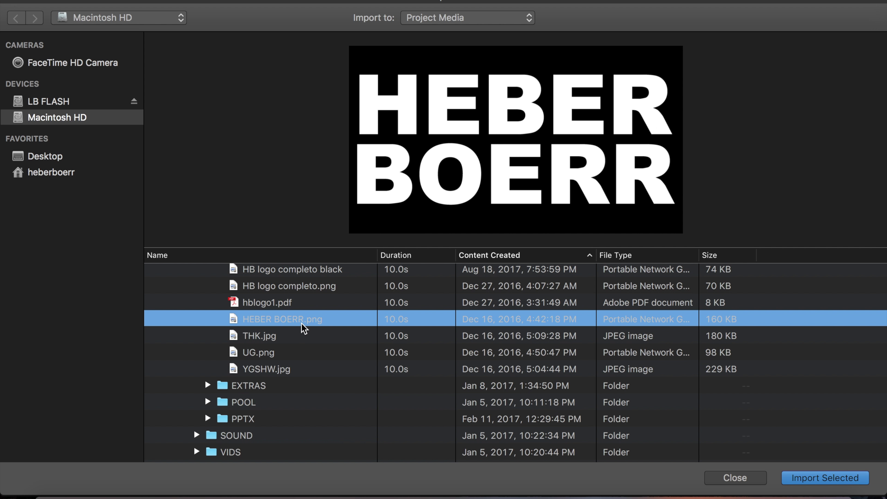
pyautogui.click(834, 481)
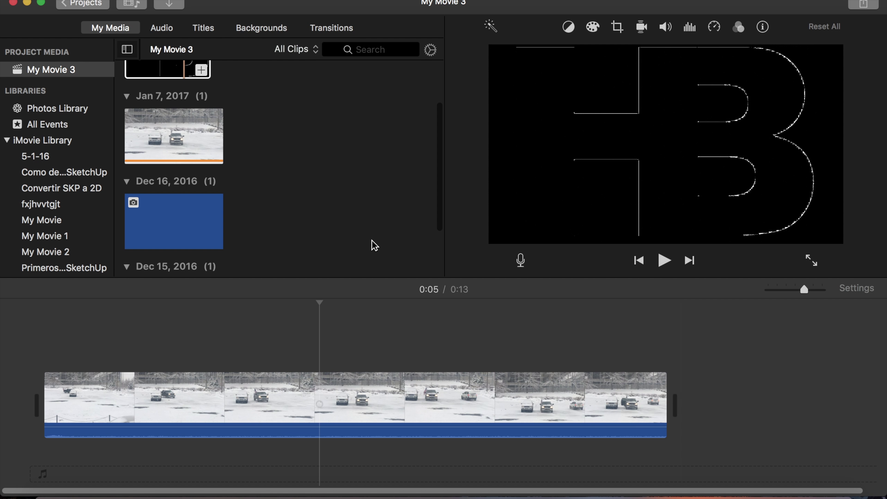
# - Place the HB logo image from the project media above the middle of the snow clip as a 4-second overlay
pyautogui.scroll(3, 372, 246)
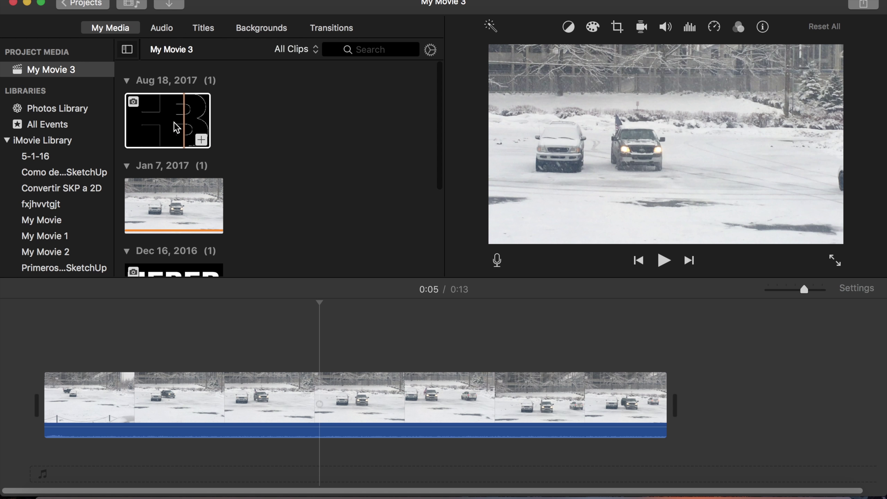
pyautogui.click(176, 128)
pyautogui.moveTo(226, 260); pyautogui.dragTo(287, 344)
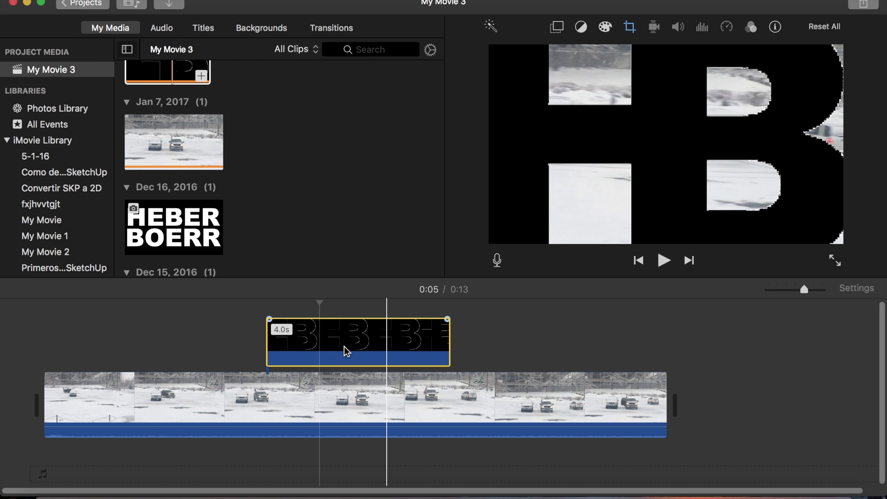
# - Set the HB logo overlay's cropping style to Fit, after trying Ken Burns and Crop to Fill
pyautogui.click(359, 344)
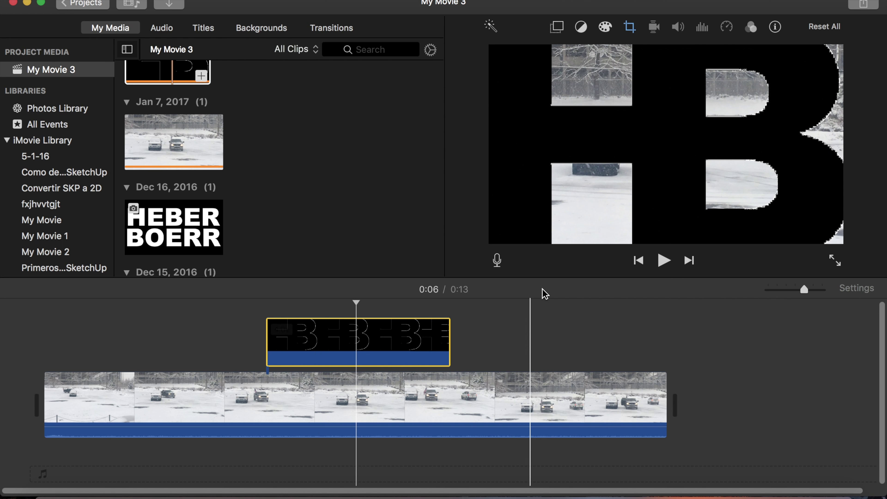
pyautogui.click(632, 31)
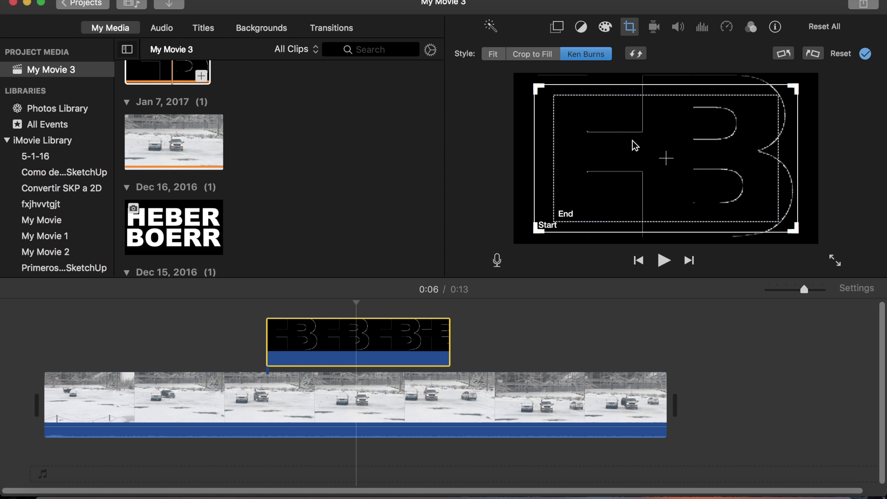
pyautogui.moveTo(667, 159); pyautogui.dragTo(652, 178)
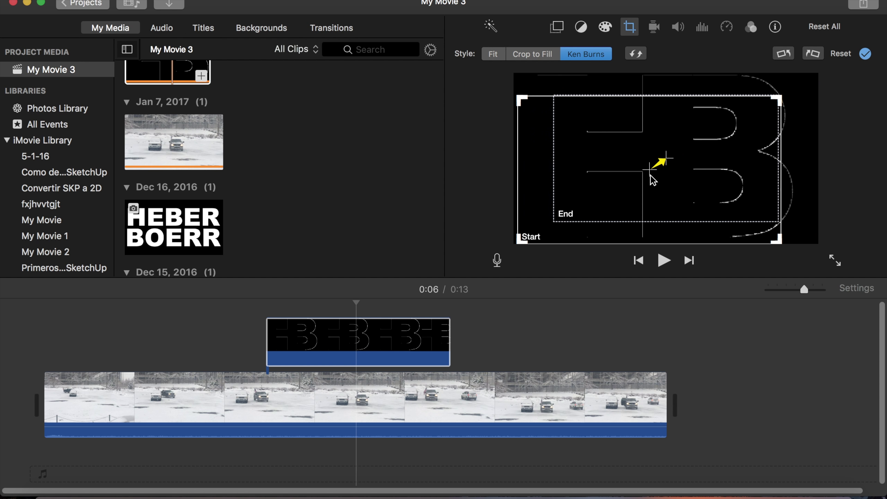
pyautogui.click(553, 59)
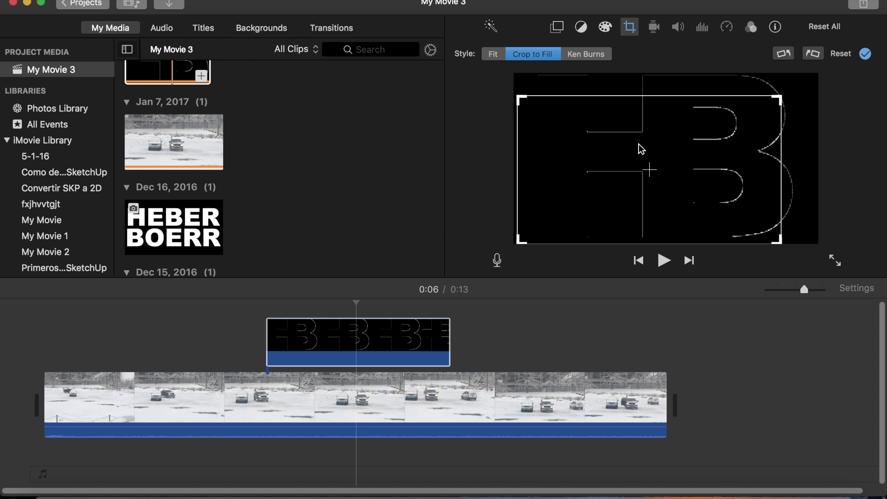
pyautogui.click(502, 55)
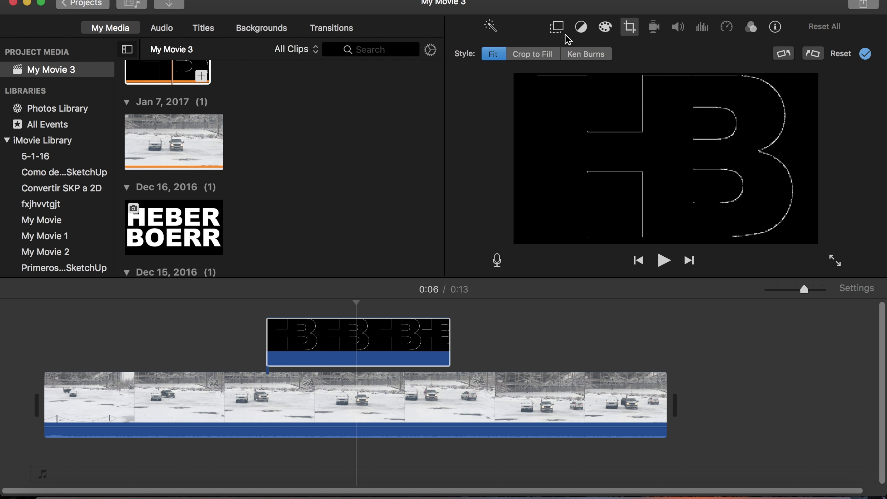
# - Try the Split Screen and Green/Blue Screen overlay styles on the HB logo clip
pyautogui.click(557, 27)
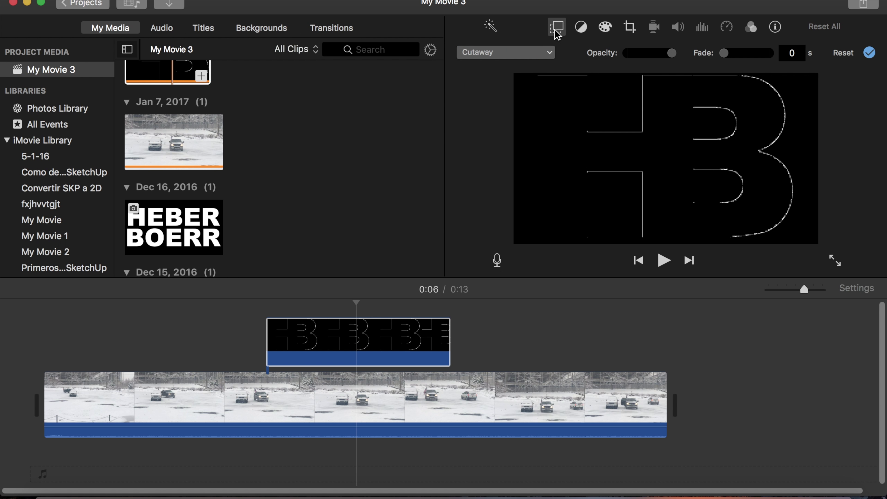
pyautogui.click(553, 57)
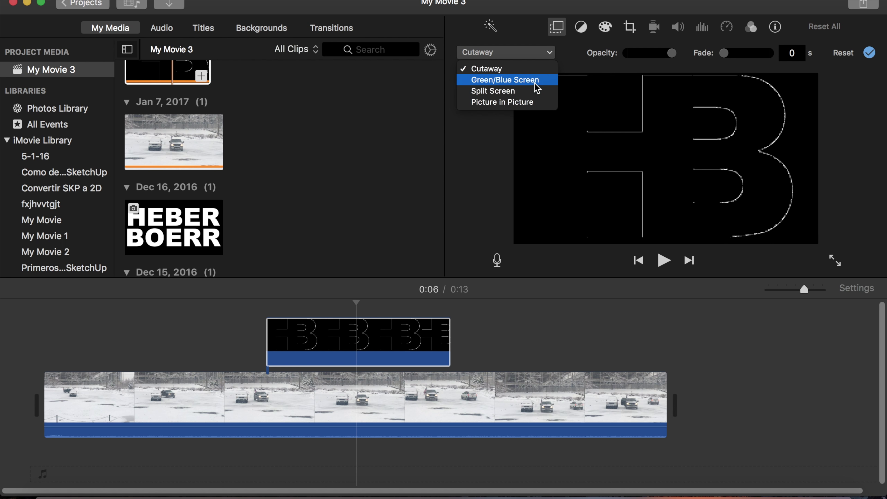
pyautogui.click(537, 92)
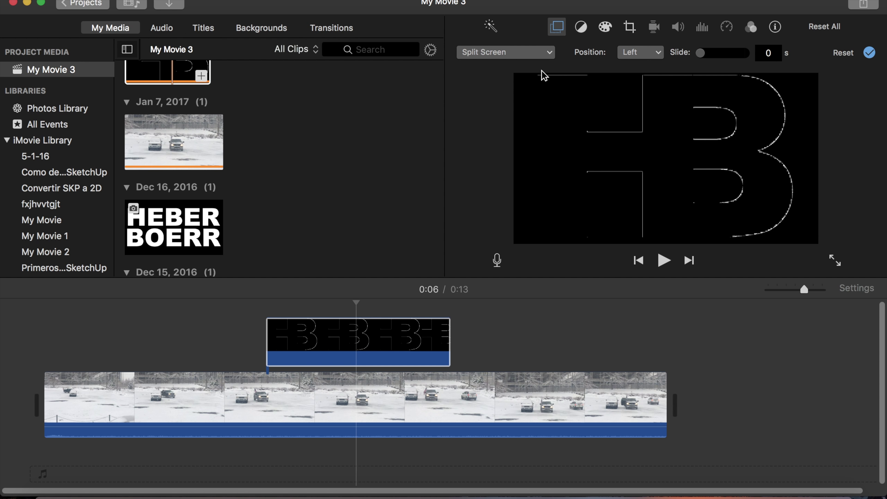
pyautogui.click(545, 58)
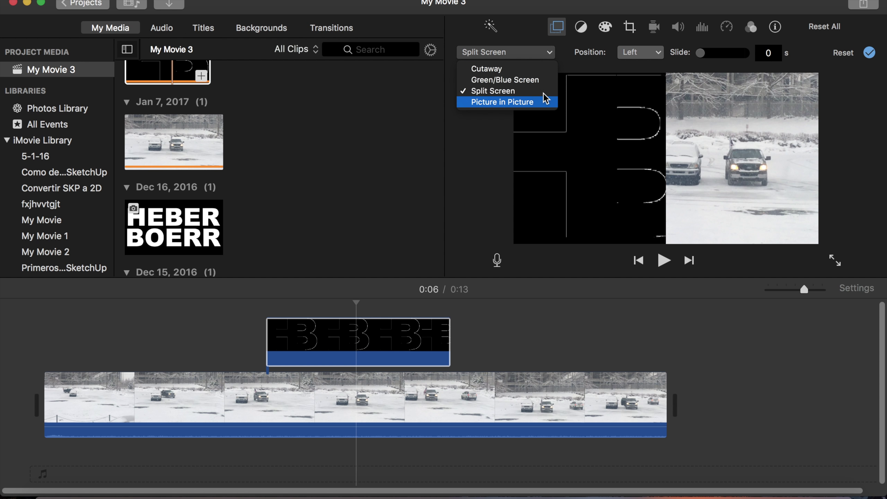
pyautogui.click(546, 80)
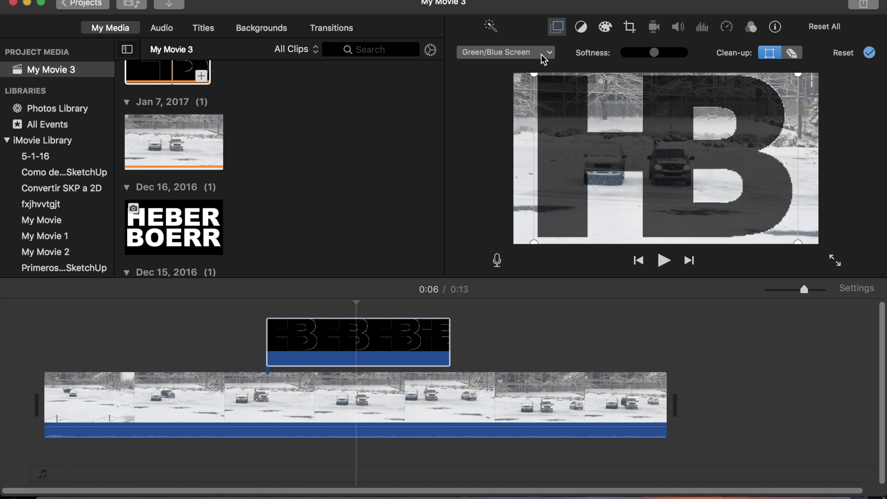
# - Set the HB logo's overlay style to Picture in Picture and move the logo to the frame's upper-right corner
pyautogui.click(542, 58)
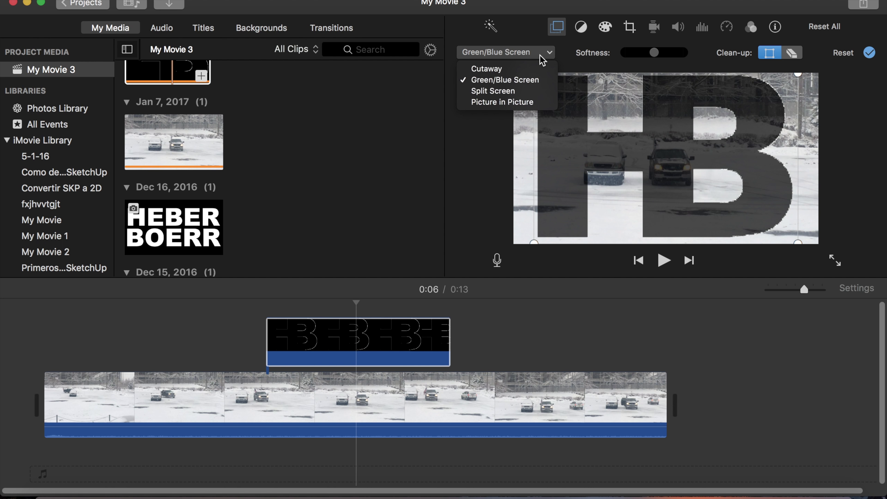
pyautogui.click(529, 105)
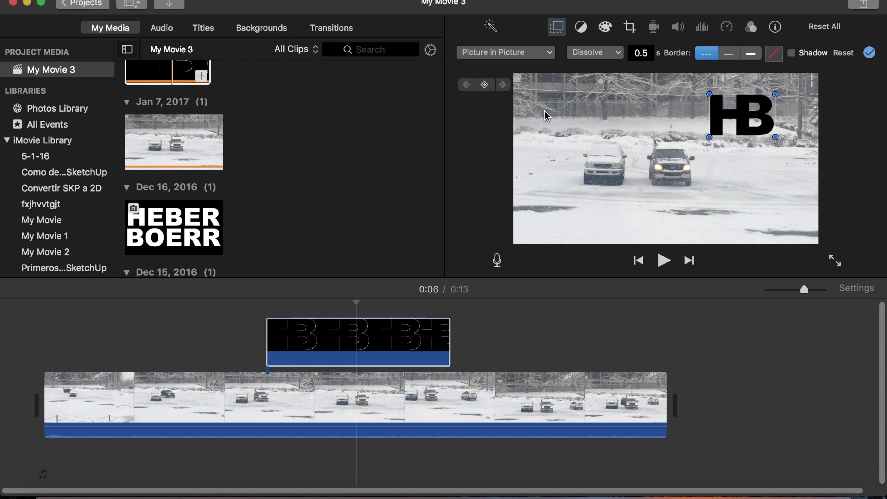
pyautogui.moveTo(746, 113); pyautogui.dragTo(776, 104)
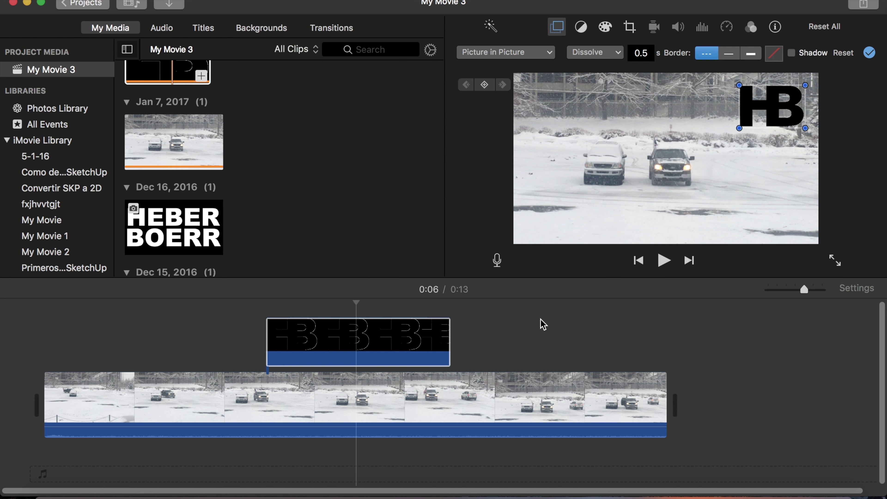
# - Move the HB logo overlay to the start of the snow clip and extend it to nearly the clip's end
pyautogui.click(369, 354)
pyautogui.moveTo(358, 352); pyautogui.dragTo(503, 364)
pyautogui.moveTo(271, 354); pyautogui.dragTo(137, 337)
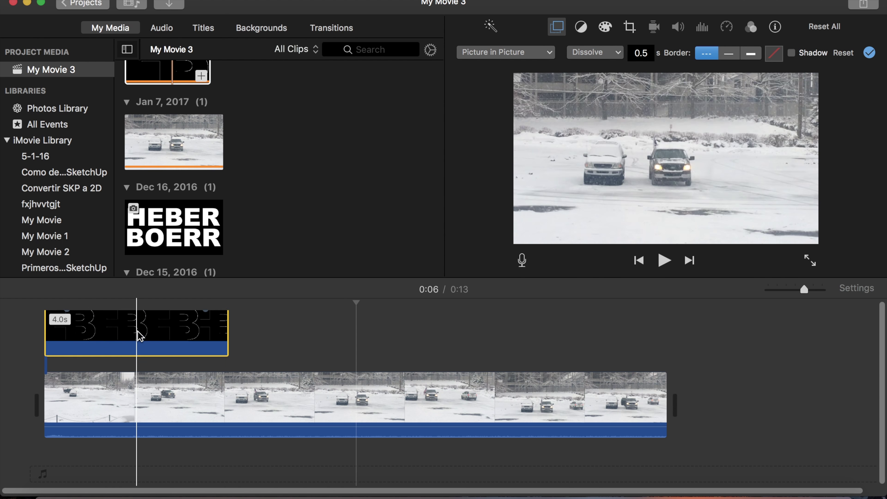
pyautogui.moveTo(226, 340); pyautogui.dragTo(663, 337)
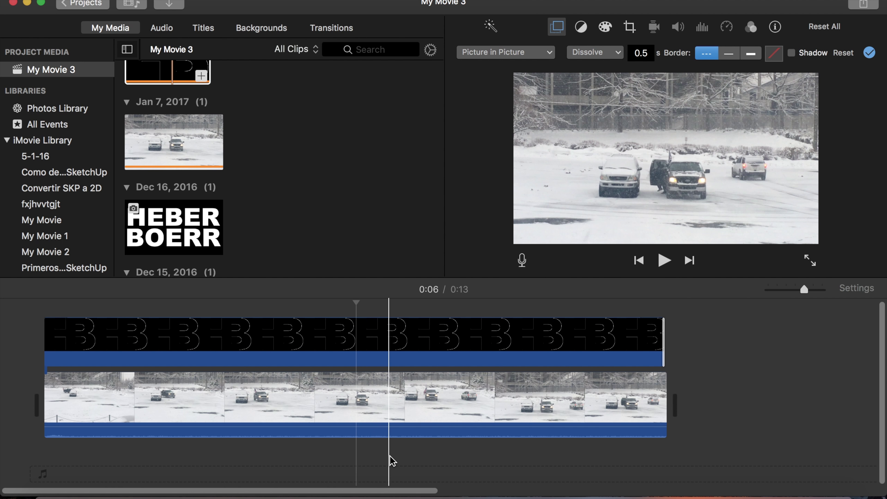
pyautogui.click(776, 351)
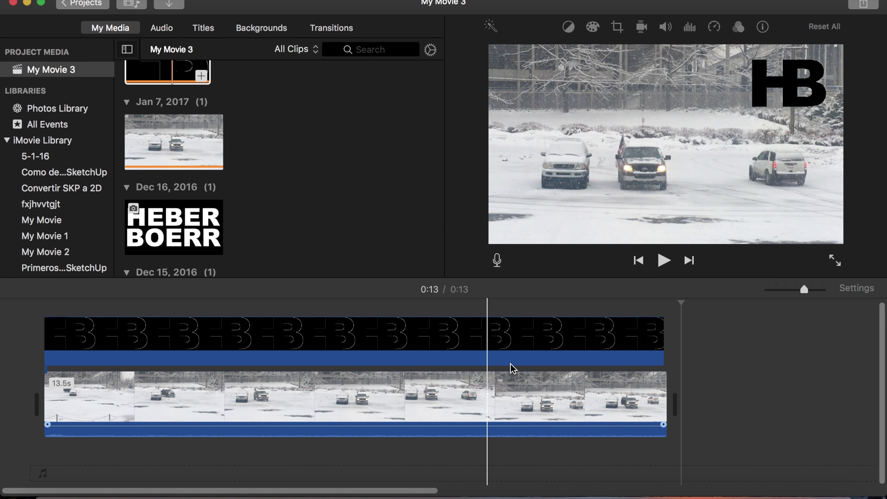
# - Open the media import window, collapse the SHIT, ABC and PNG folders, and expand SOUND in the YouTube folder
pyautogui.scroll(4, 315, 140)
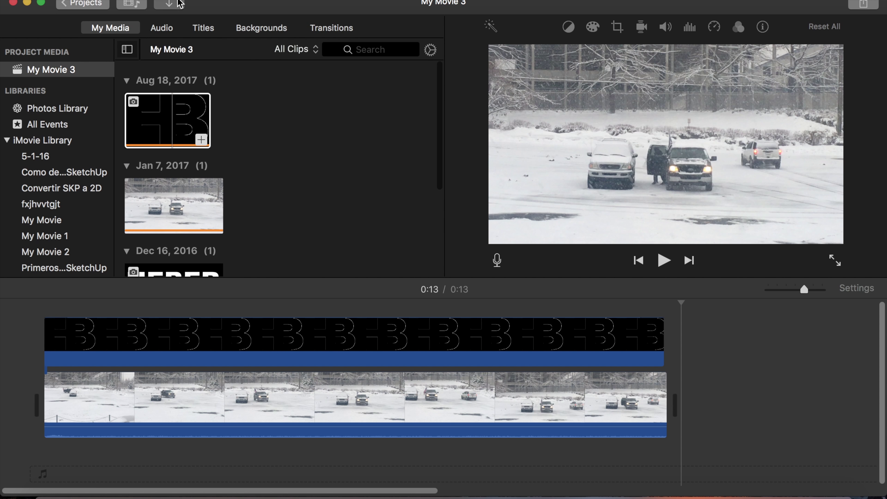
pyautogui.click(178, 3)
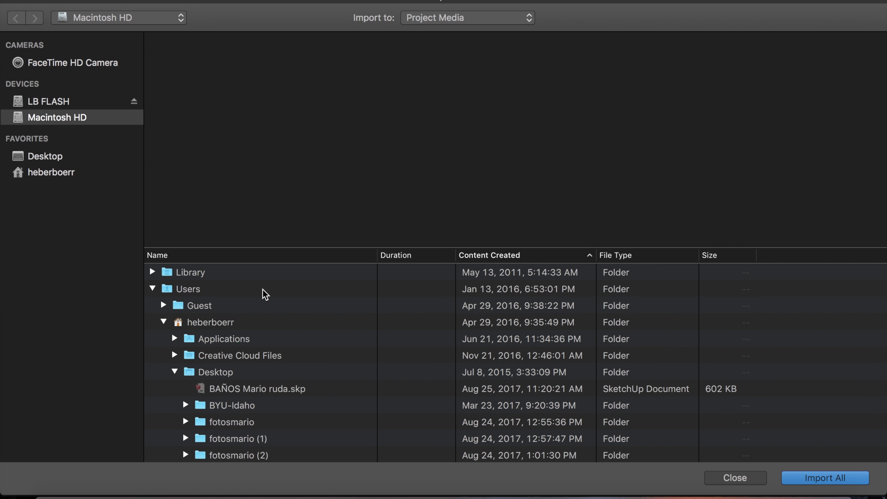
pyautogui.scroll(-4, 267, 294)
pyautogui.scroll(2, 264, 294)
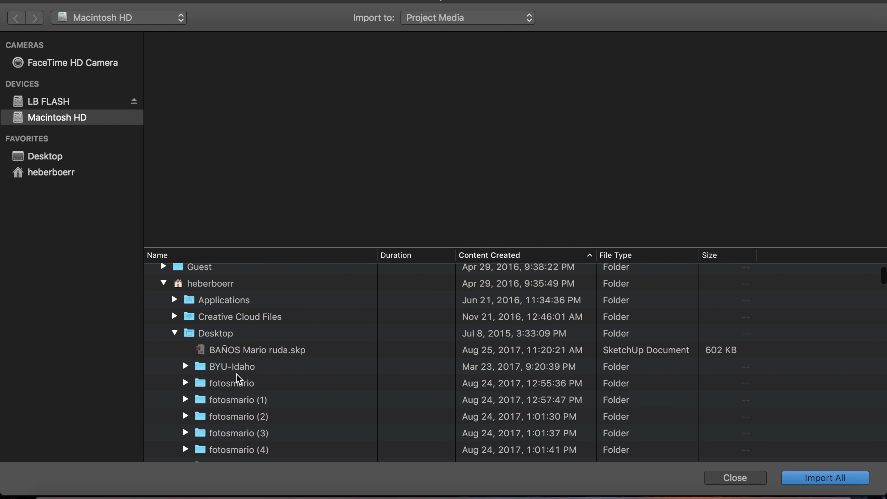
pyautogui.scroll(-8, 237, 374)
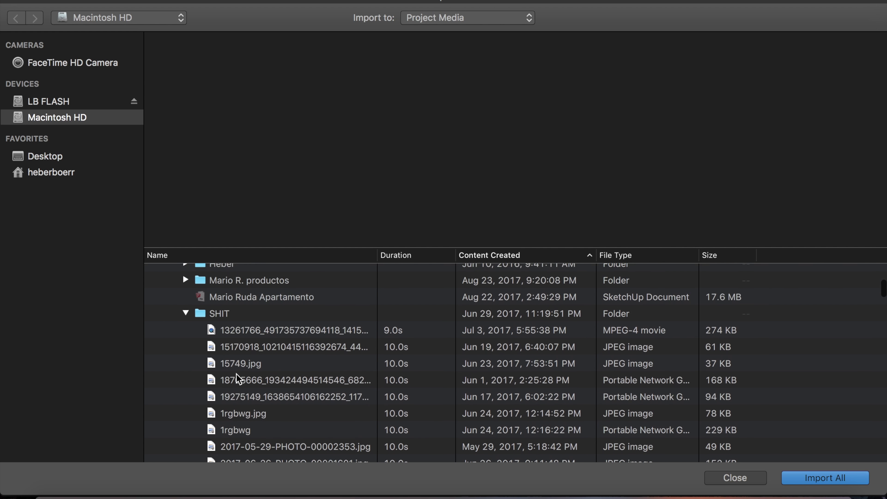
pyautogui.click(186, 316)
pyautogui.scroll(-2, 223, 335)
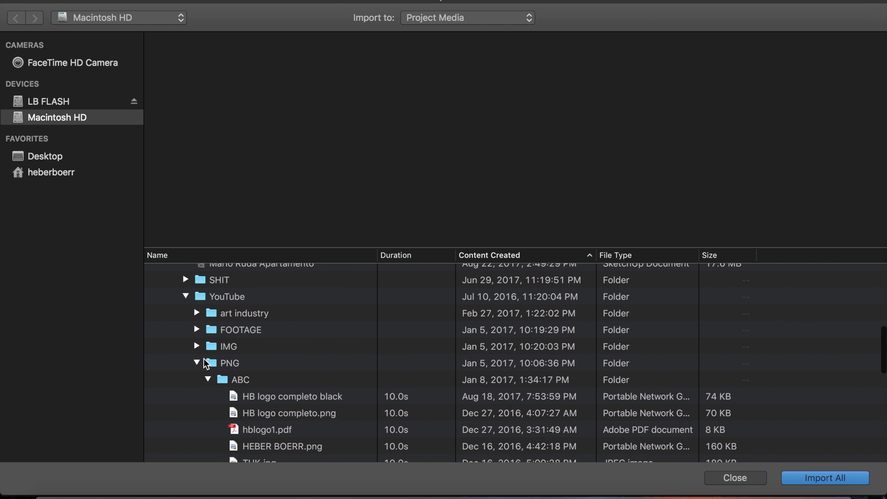
pyautogui.click(208, 379)
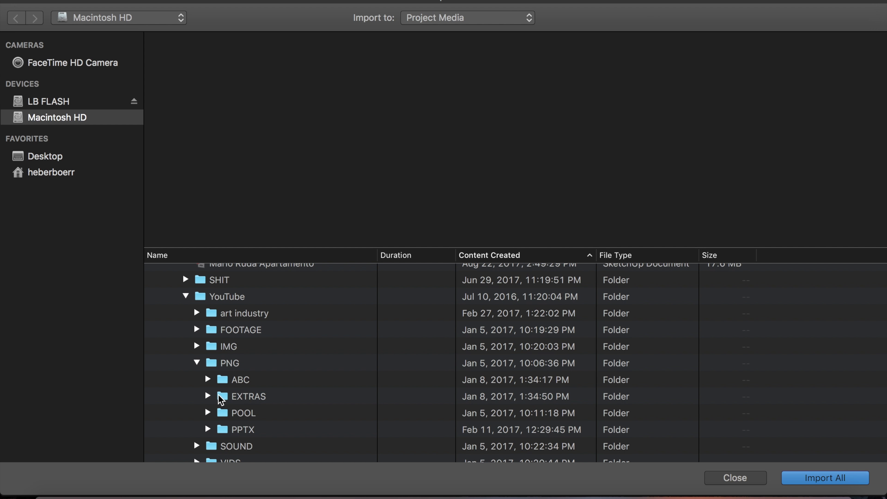
pyautogui.scroll(-3, 209, 388)
pyautogui.click(196, 328)
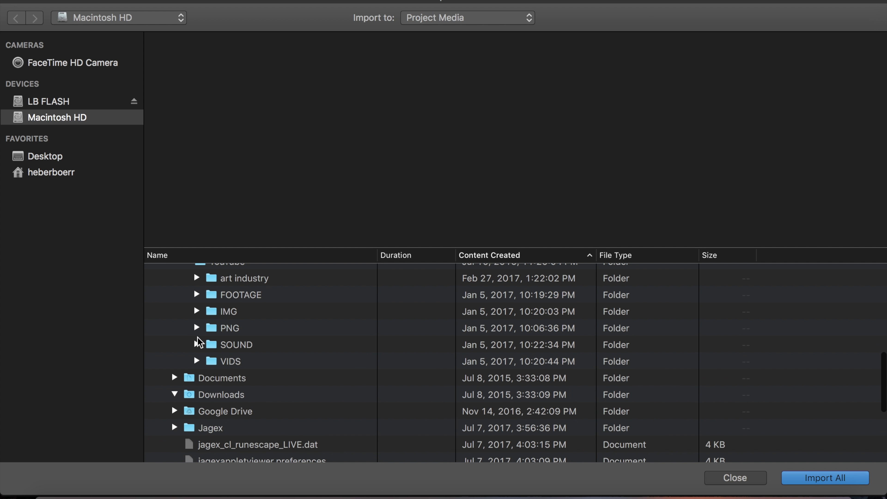
pyautogui.click(196, 344)
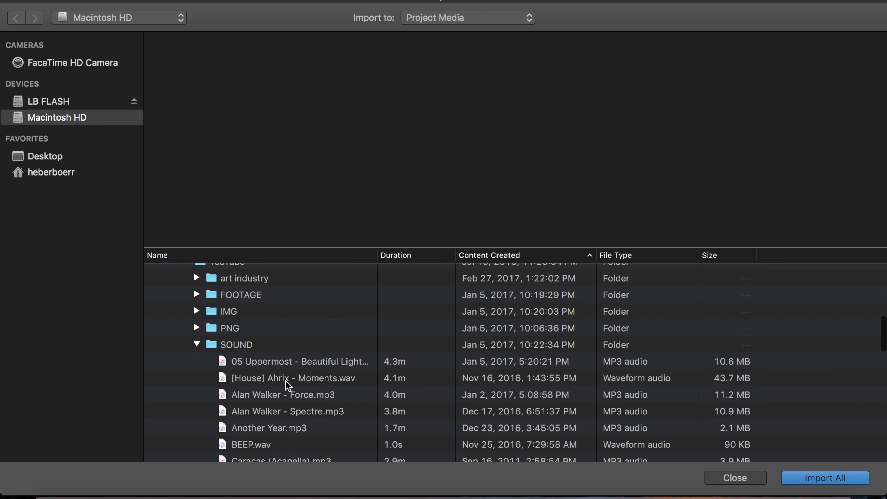
# - Import the Frank Sinatra New York MP3 from the SOUND folder into the project media
pyautogui.scroll(-3, 287, 381)
pyautogui.scroll(-8, 317, 377)
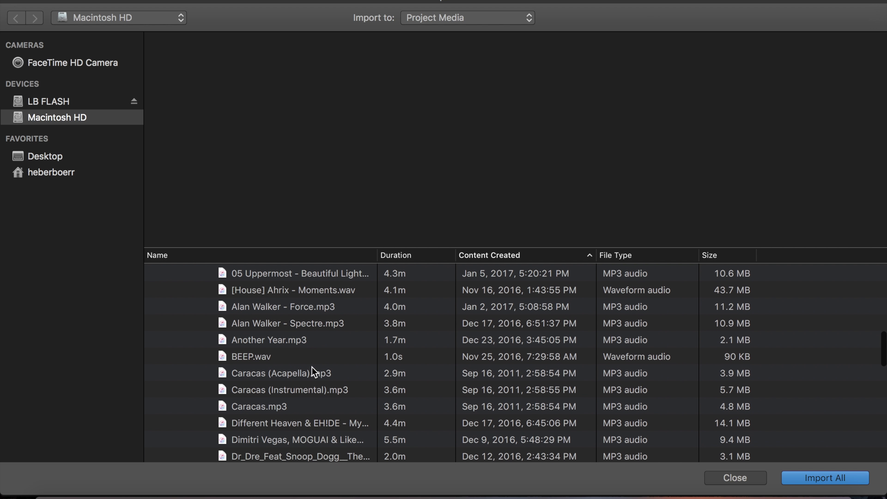
pyautogui.scroll(-2, 308, 382)
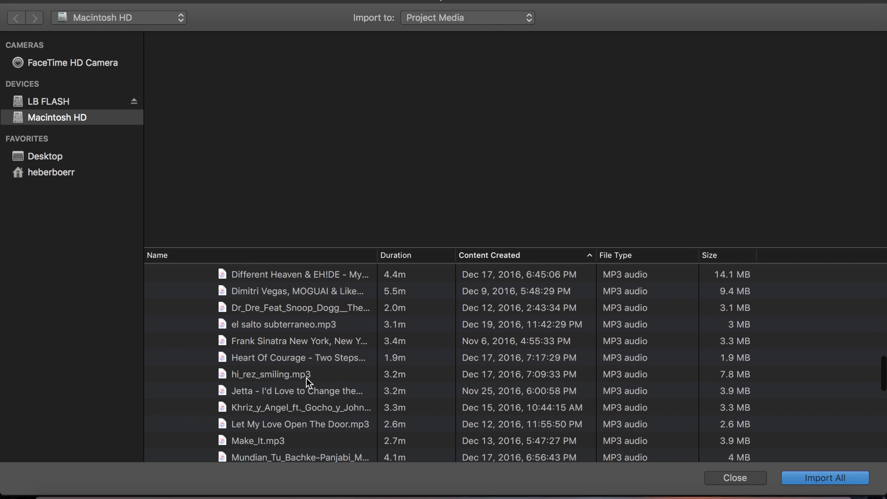
pyautogui.click(309, 345)
pyautogui.scroll(-2, 320, 384)
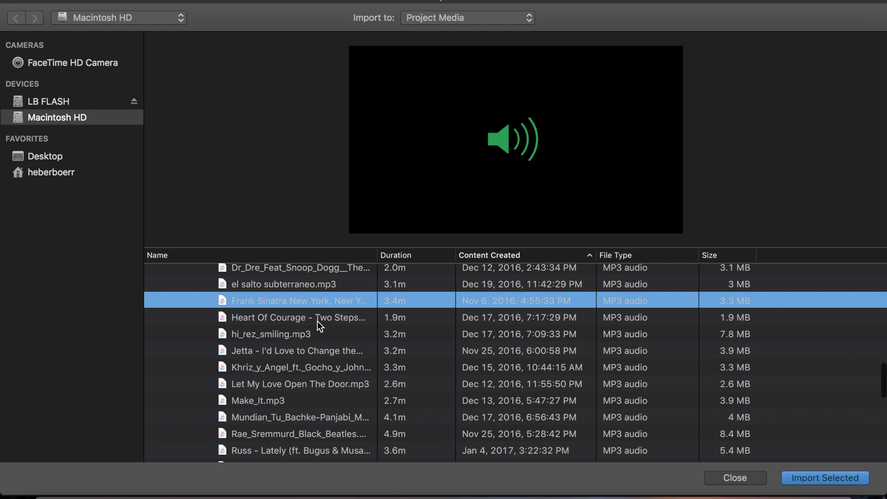
pyautogui.scroll(1, 318, 325)
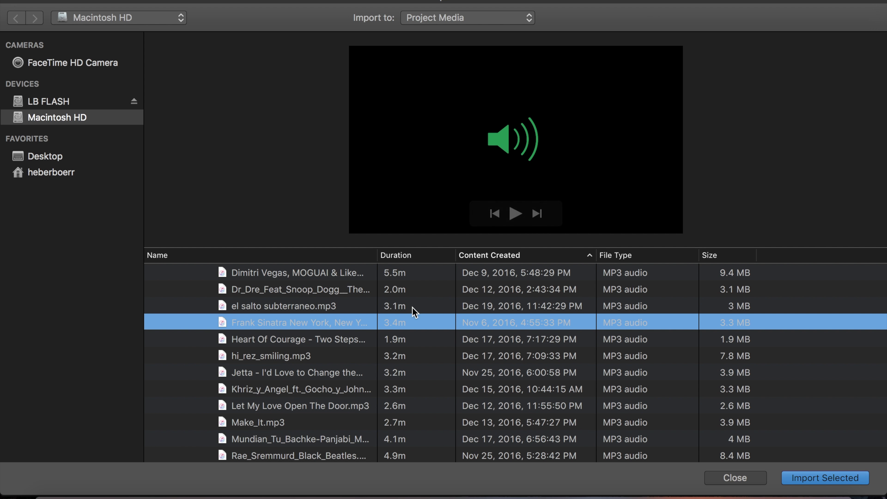
pyautogui.doubleClick(359, 322)
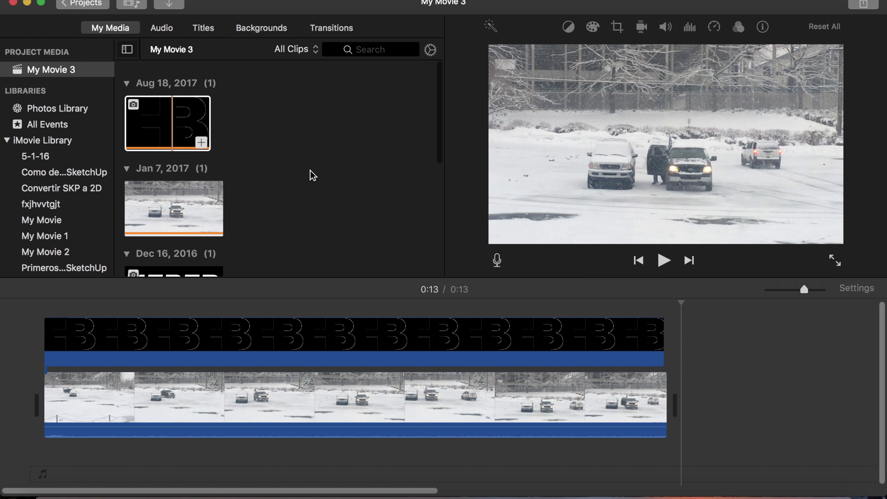
# - Add the imported Frank Sinatra New York, New York track as background music from the start of the timeline
pyautogui.scroll(-10, 311, 174)
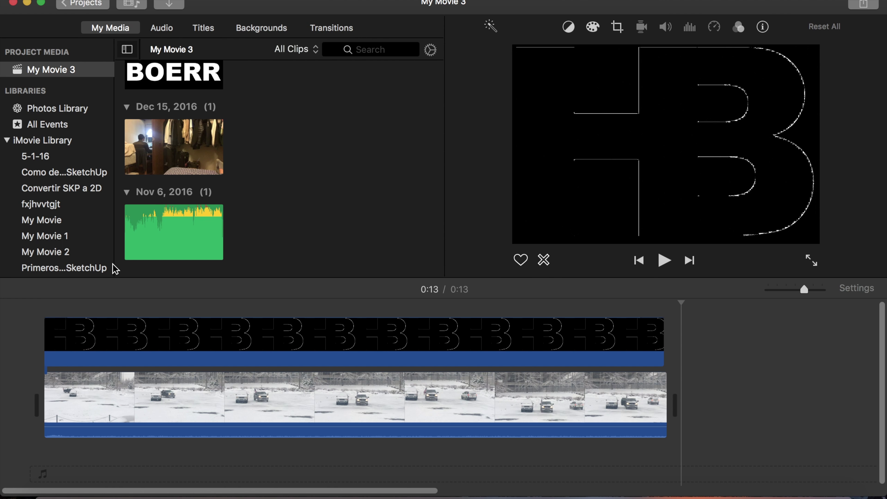
pyautogui.click(126, 229)
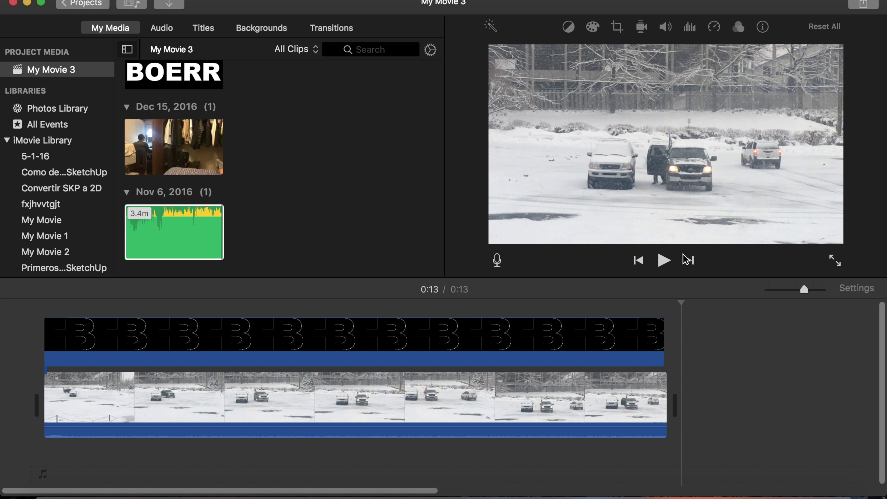
pyautogui.click(131, 223)
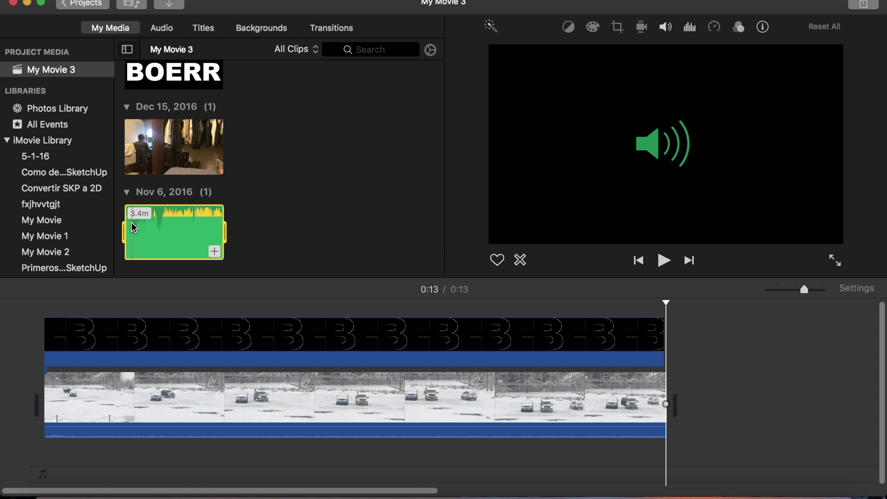
pyautogui.moveTo(162, 226); pyautogui.dragTo(50, 462)
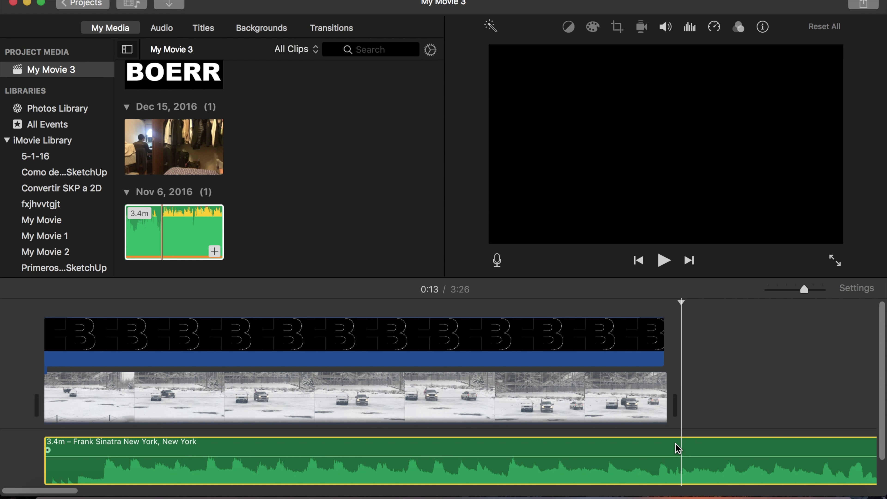
# - Split the music track at the end of the snow clip and delete the remainder beyond it
pyautogui.rightClick(679, 453)
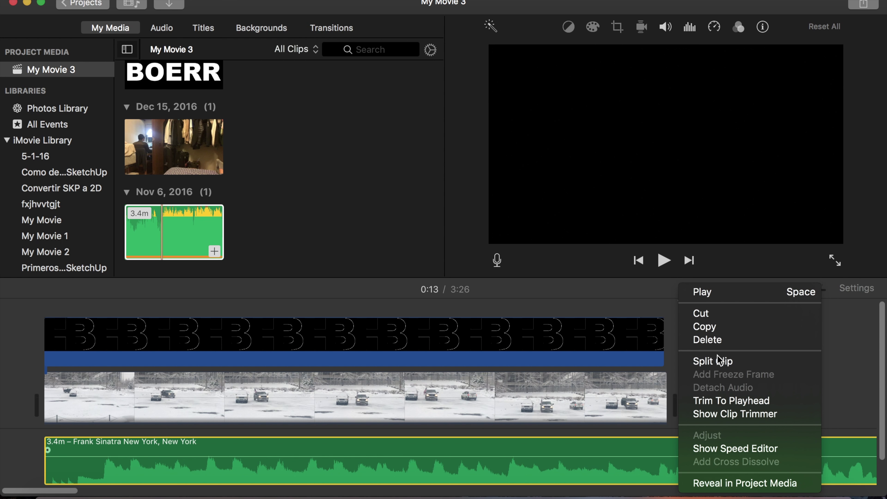
pyautogui.click(709, 365)
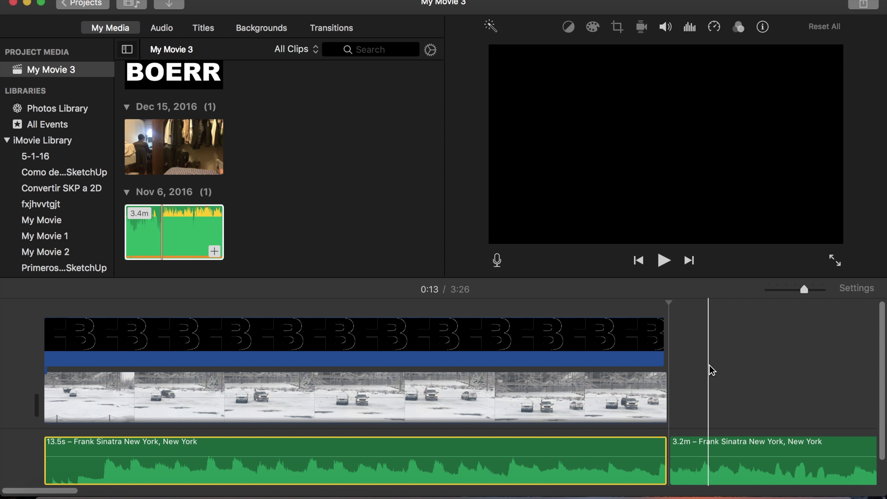
pyautogui.click(724, 452)
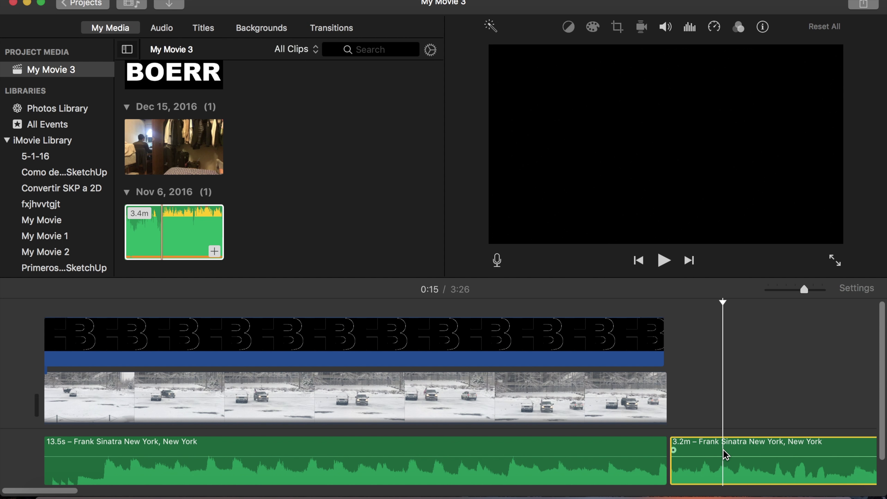
pyautogui.press('Delete')
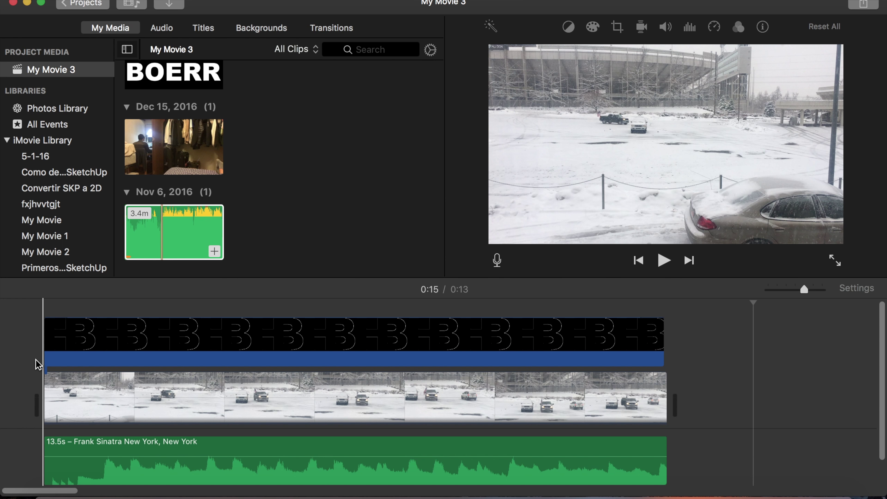
# - Raise the snow clip's own audio volume to 141%
pyautogui.click(40, 366)
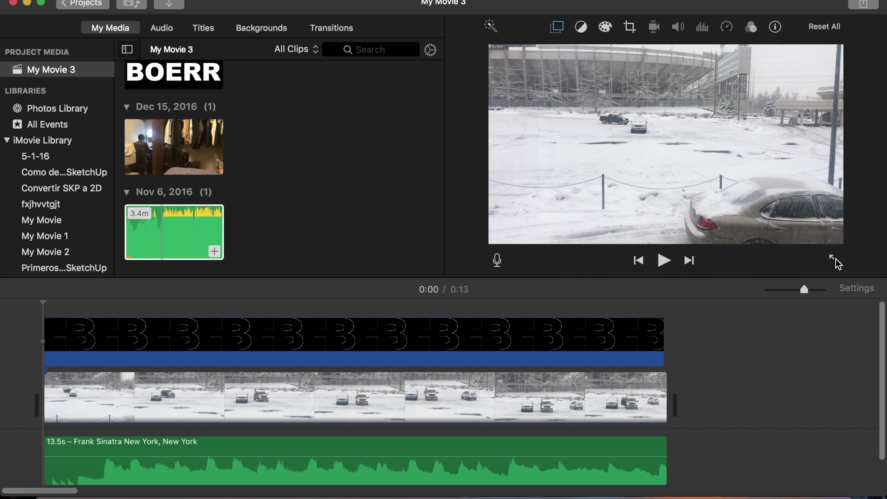
pyautogui.click(635, 394)
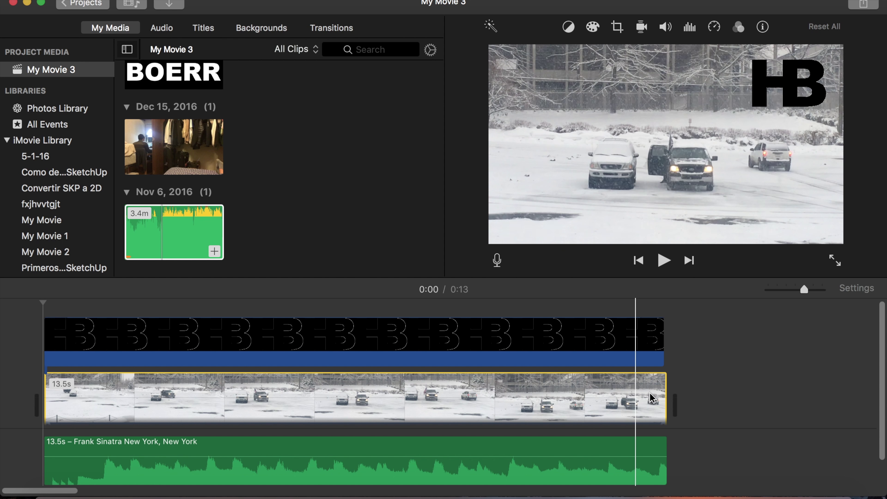
pyautogui.click(619, 384)
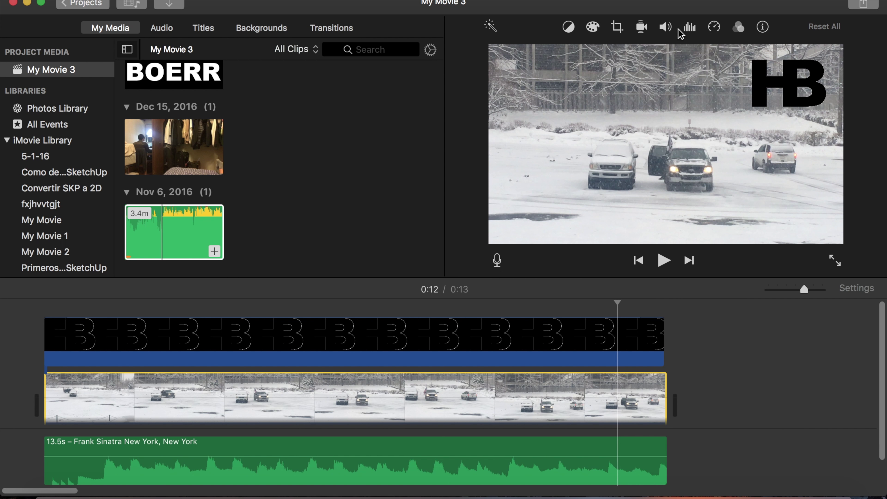
pyautogui.click(666, 28)
pyautogui.moveTo(591, 51)
pyautogui.mouseDown()
pyautogui.moveTo(604, 55)
pyautogui.moveTo(581, 52)
pyautogui.moveTo(602, 55)
pyautogui.moveTo(593, 54)
pyautogui.mouseUp()
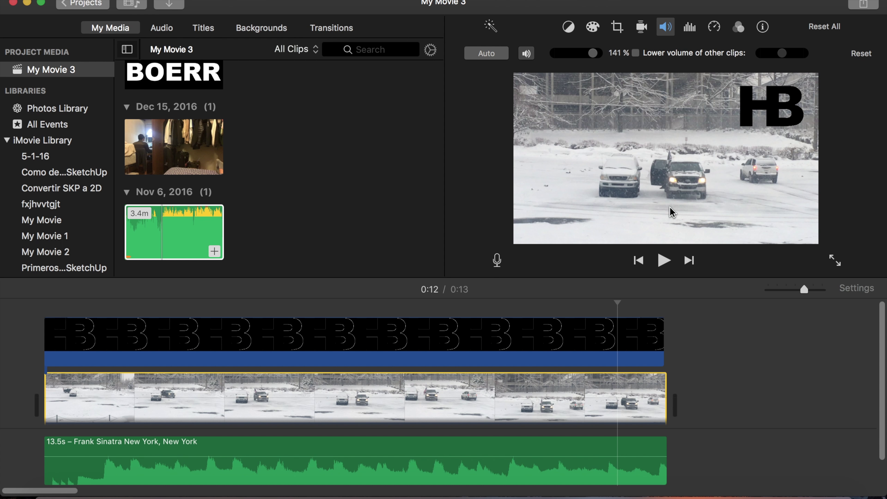
# - Lower the music track's volume to 30% and look at its noise reduction, equalizer and speed options
pyautogui.click(627, 446)
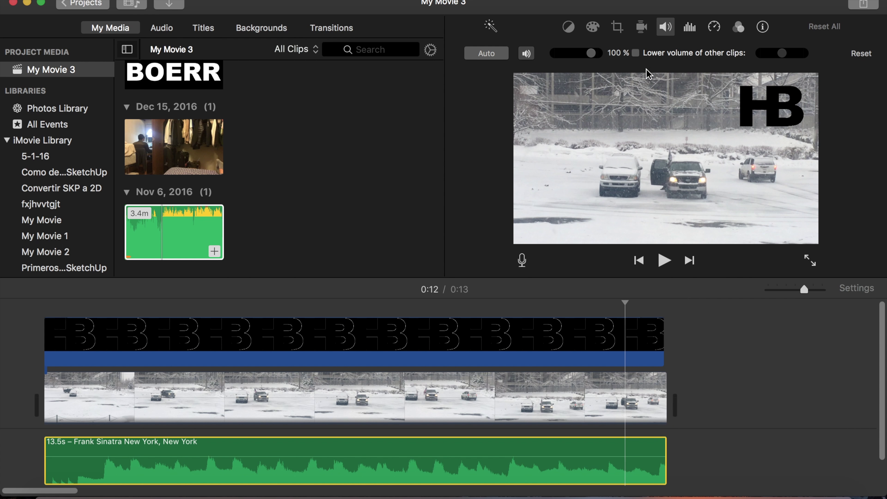
pyautogui.moveTo(595, 56); pyautogui.dragTo(570, 56)
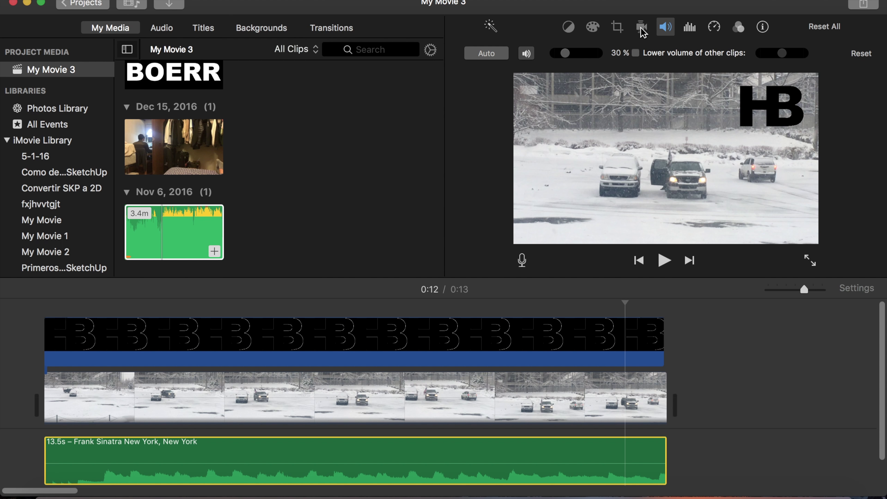
pyautogui.click(689, 35)
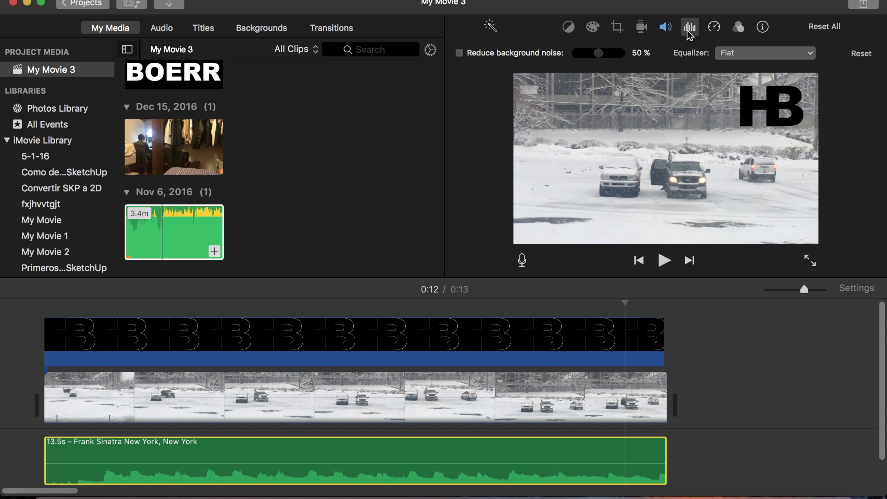
pyautogui.click(715, 29)
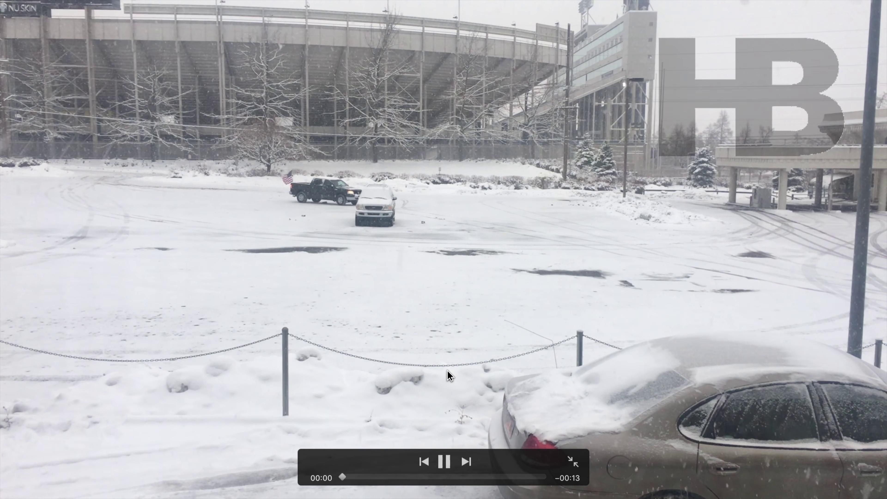
# - Watch the whole project in full screen with the system volume raised, and return to the editor
pyautogui.press('XF86AudioRaiseVolume')
pyautogui.press('XF86AudioRaiseVolume')
pyautogui.press('XF86AudioRaiseVolume')
pyautogui.press('XF86AudioRaiseVolume')
pyautogui.press('XF86AudioRaiseVolume')
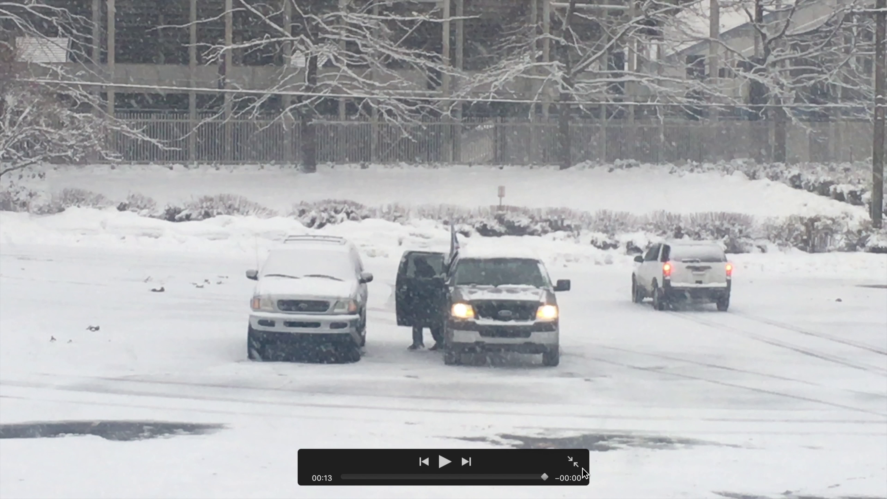
pyautogui.press('Escape')
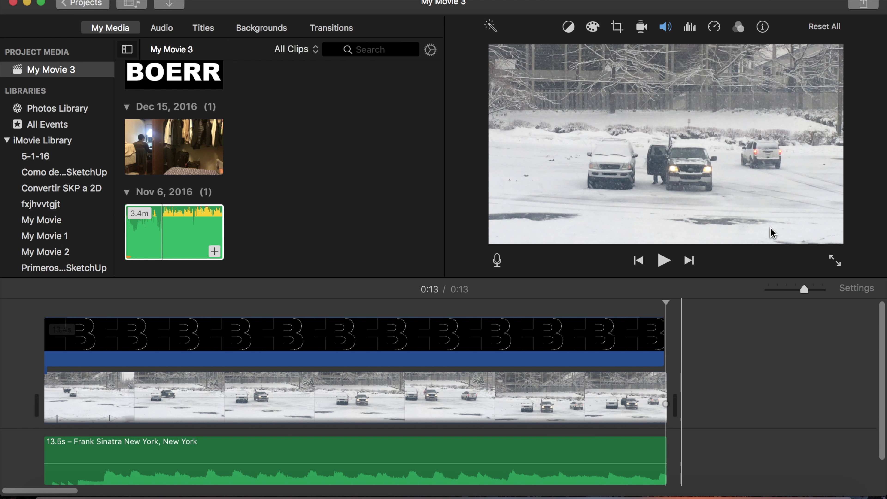
# - Start exporting the project as a file, titled demo 1, with a description giving the author's name followed by "demo Imovie"
pyautogui.click(869, 6)
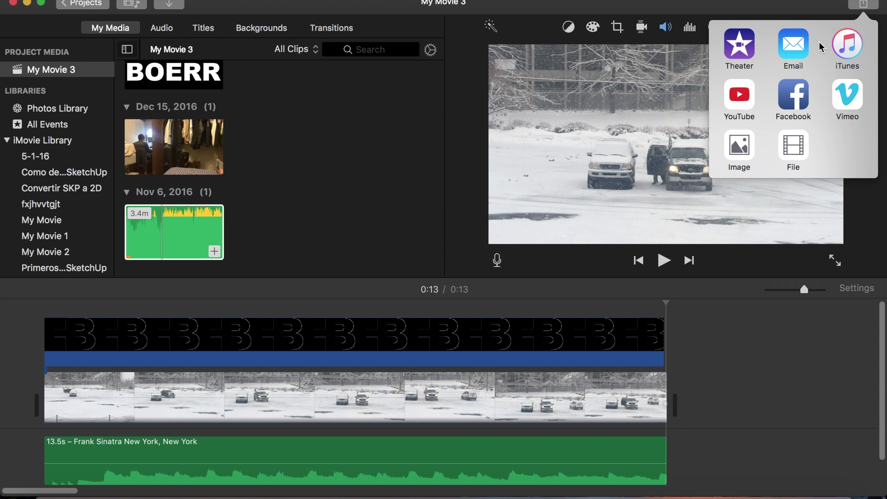
pyautogui.click(793, 147)
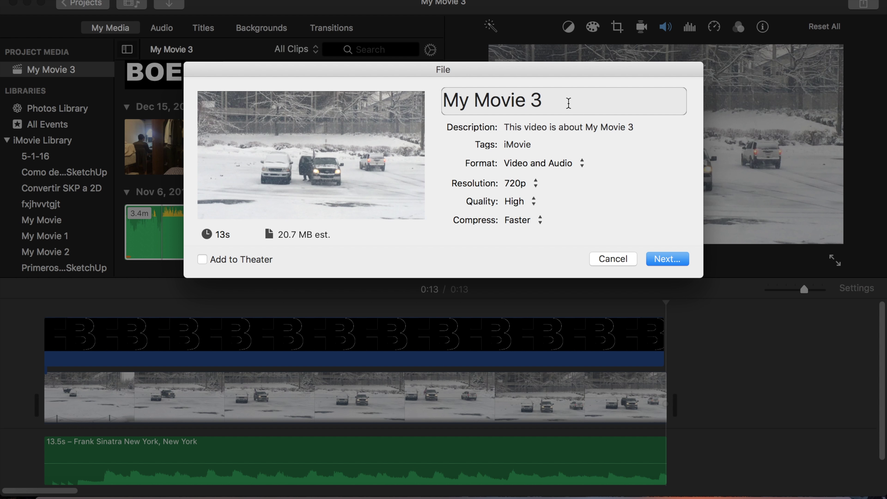
pyautogui.tripleClick(569, 103)
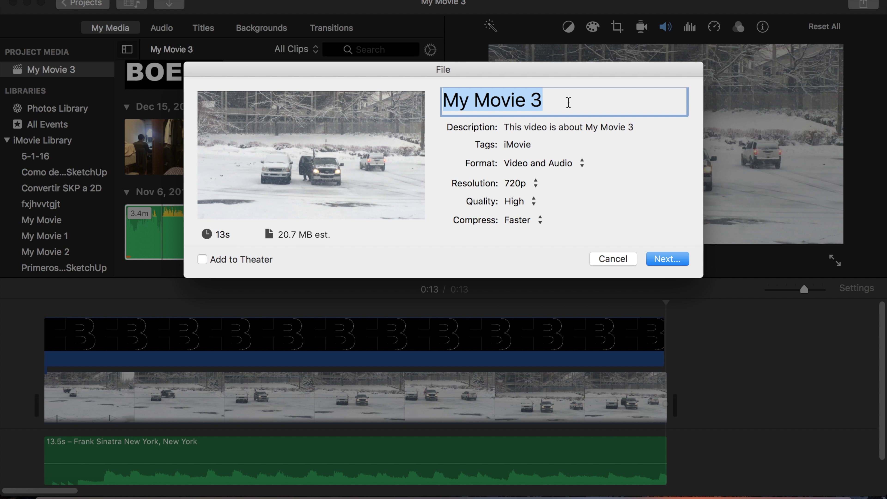
pyautogui.write('demo 1')
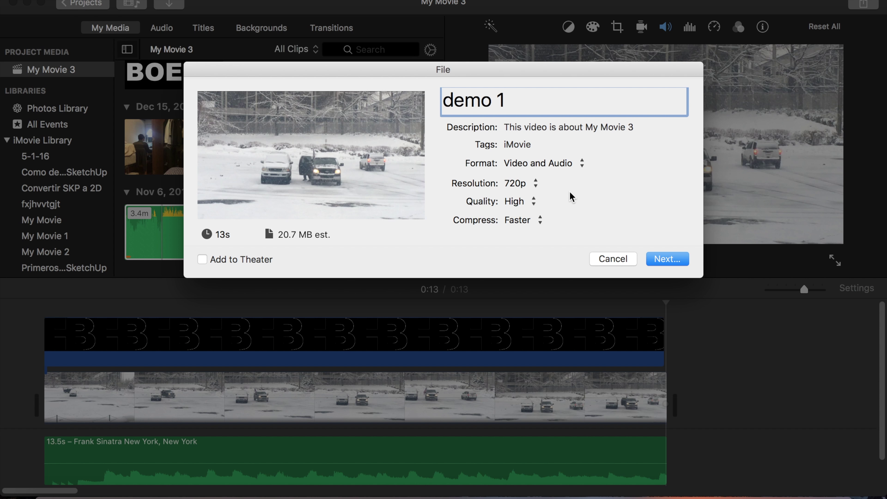
pyautogui.click(590, 128)
pyautogui.press('super+a')
pyautogui.press('BackSpace')
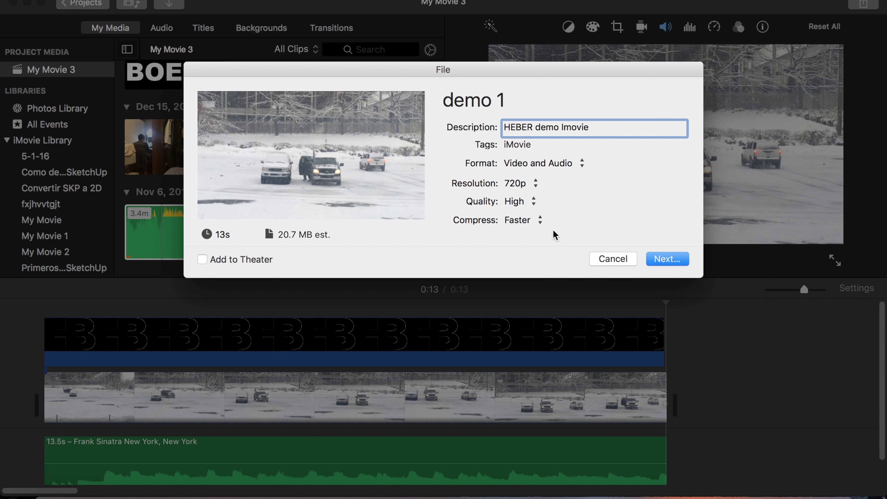
# - Review the available format, resolution and quality options for the export without changing them
pyautogui.click(523, 169)
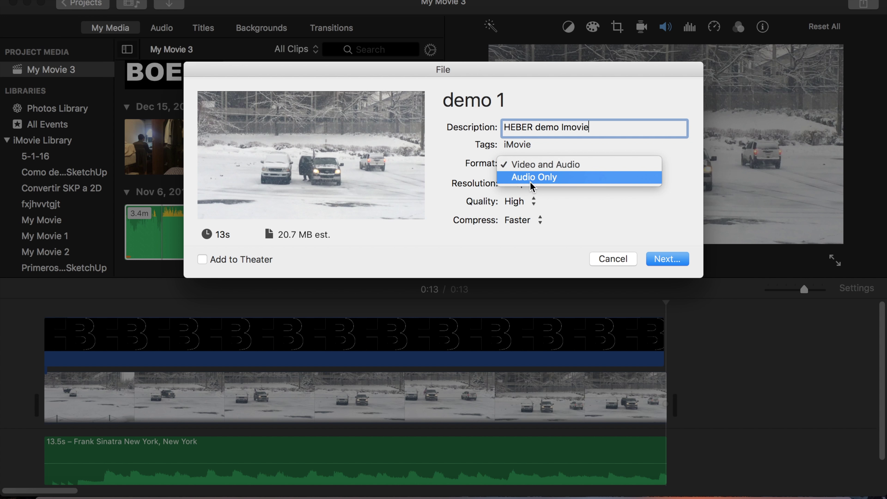
pyautogui.click(568, 205)
pyautogui.click(544, 193)
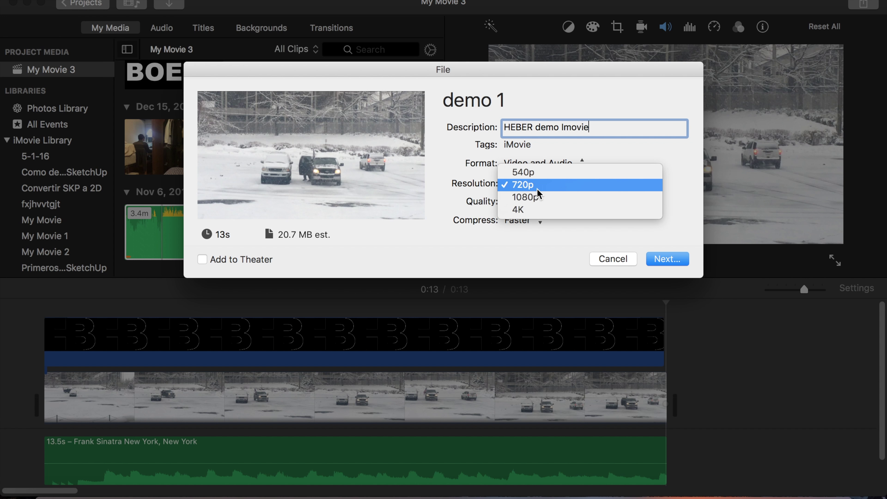
pyautogui.click(461, 256)
pyautogui.click(524, 210)
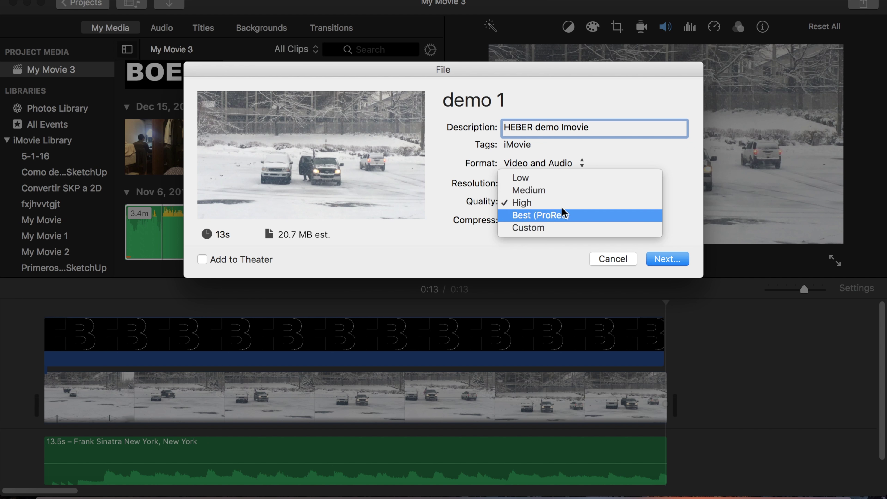
pyautogui.click(553, 263)
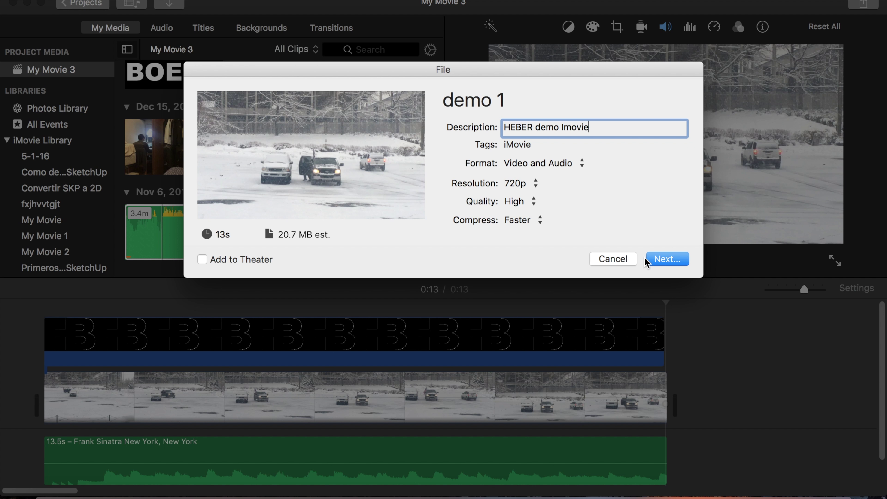
# - Save the export as demo 1 on the Desktop and briefly minimize the project window to check for the file
pyautogui.click(659, 261)
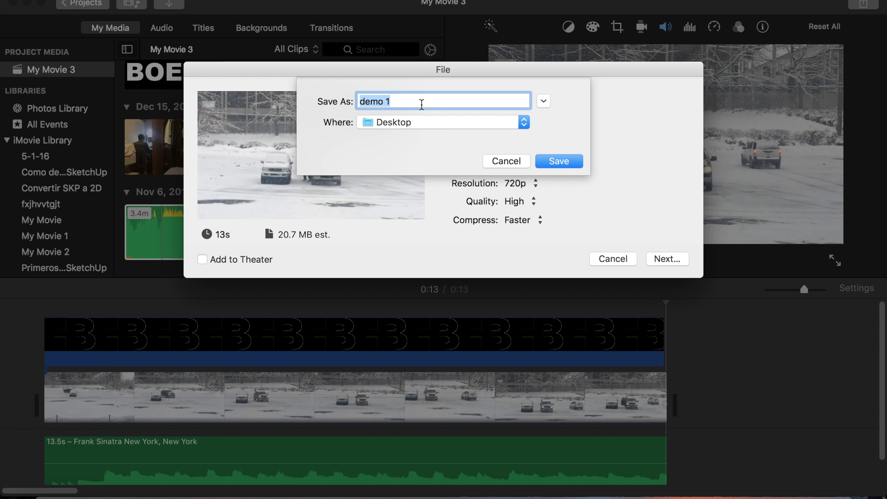
pyautogui.click(422, 103)
pyautogui.click(557, 161)
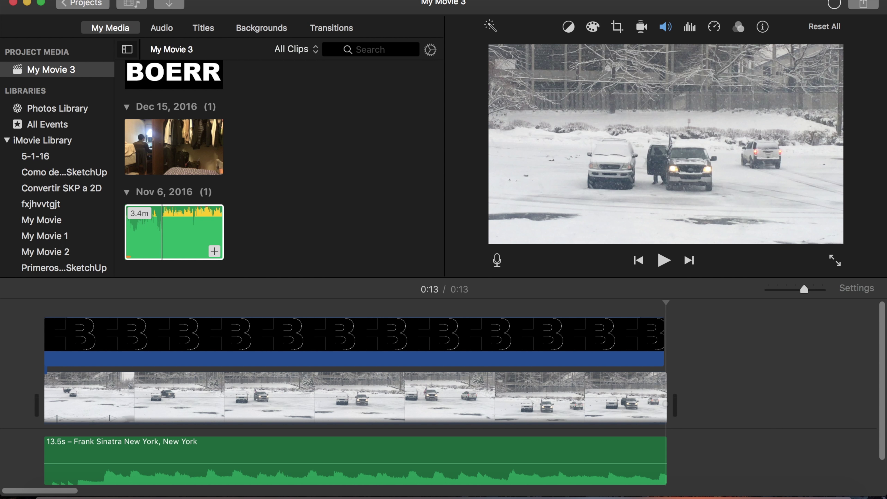
pyautogui.click(27, 3)
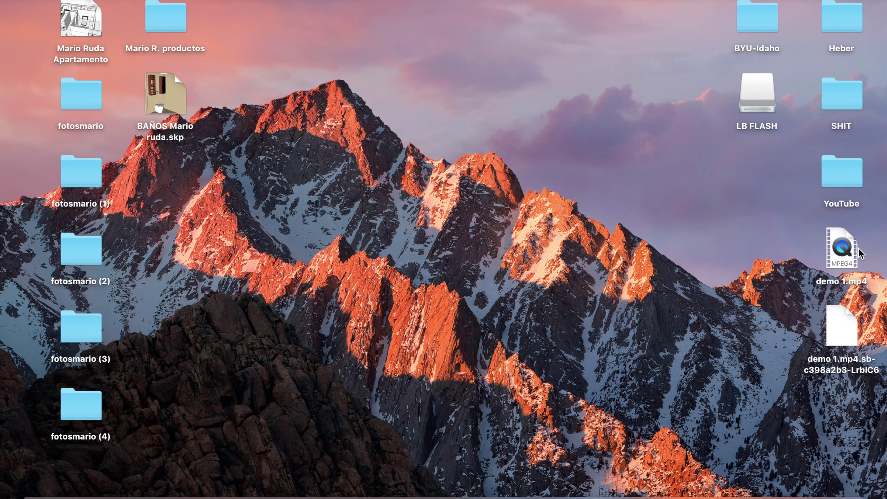
pyautogui.click(826, 493)
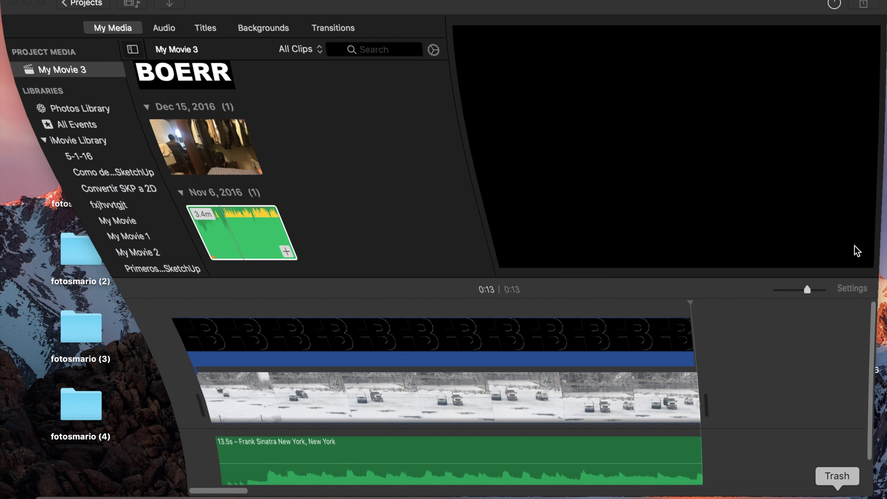